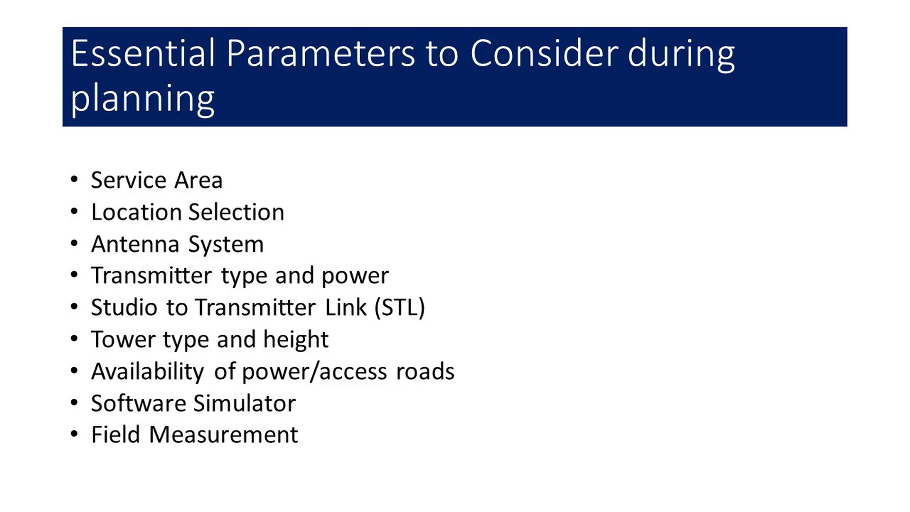
pyautogui.press('Right')
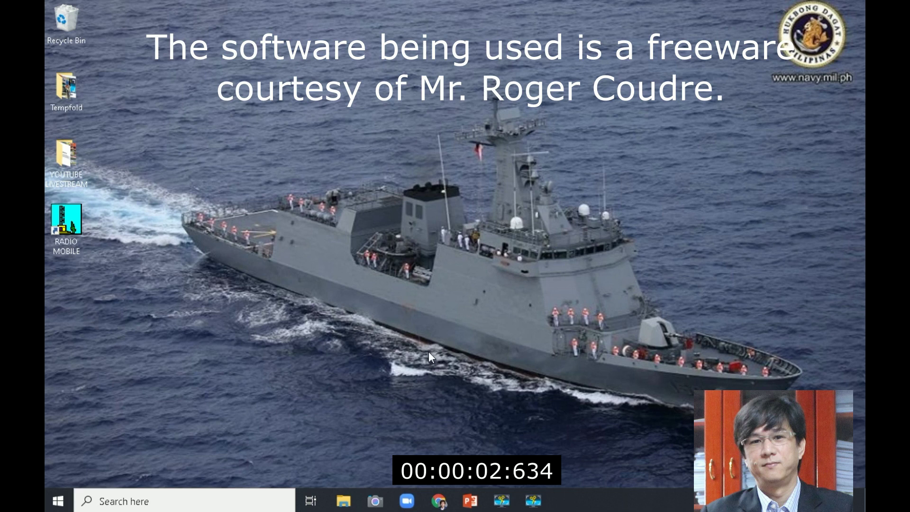
# Launch Radio Mobile and place the map cursor at about 14°26'16"N 121°04'28"E, over the water northeast of Muntinlupa
pyautogui.doubleClick(75, 221)
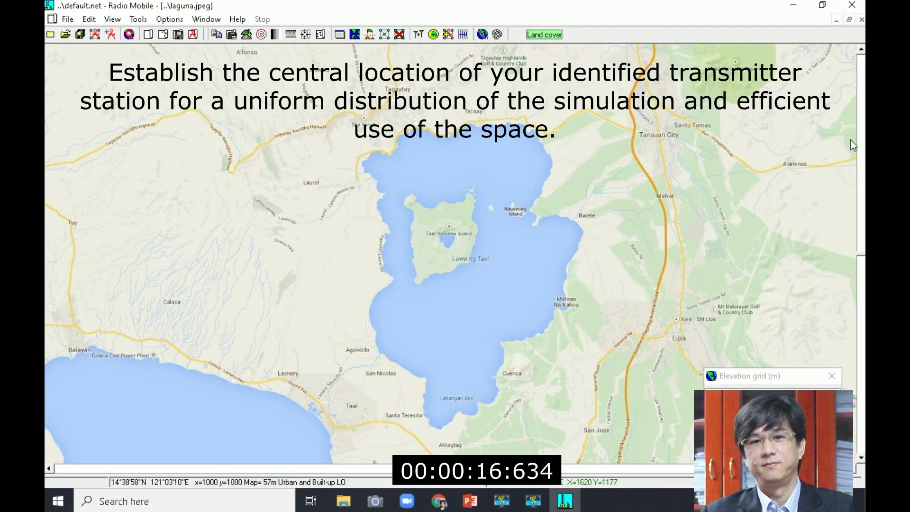
pyautogui.click(862, 71)
pyautogui.moveTo(863, 71); pyautogui.dragTo(862, 70)
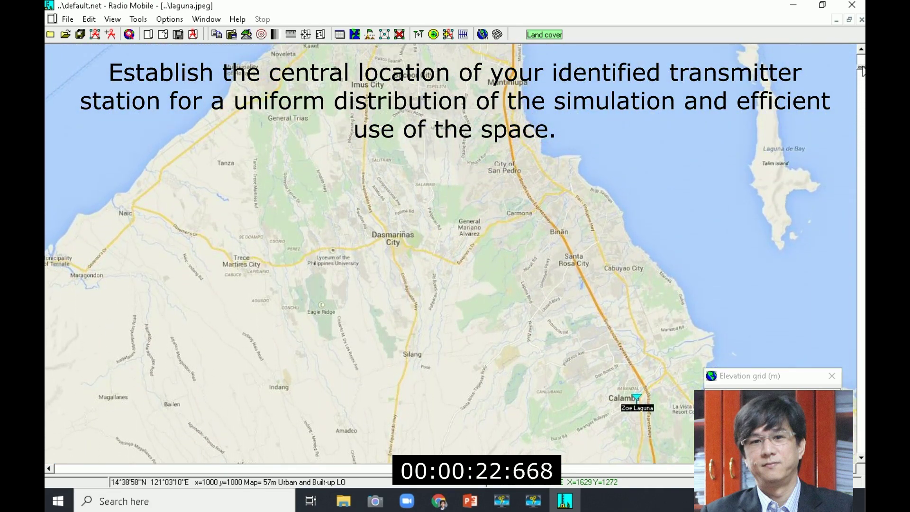
pyautogui.click(861, 48)
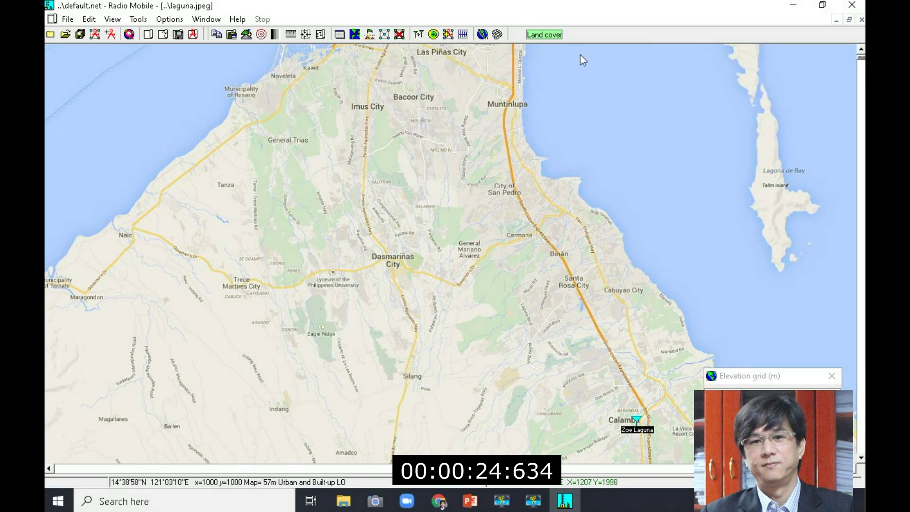
pyautogui.click(553, 62)
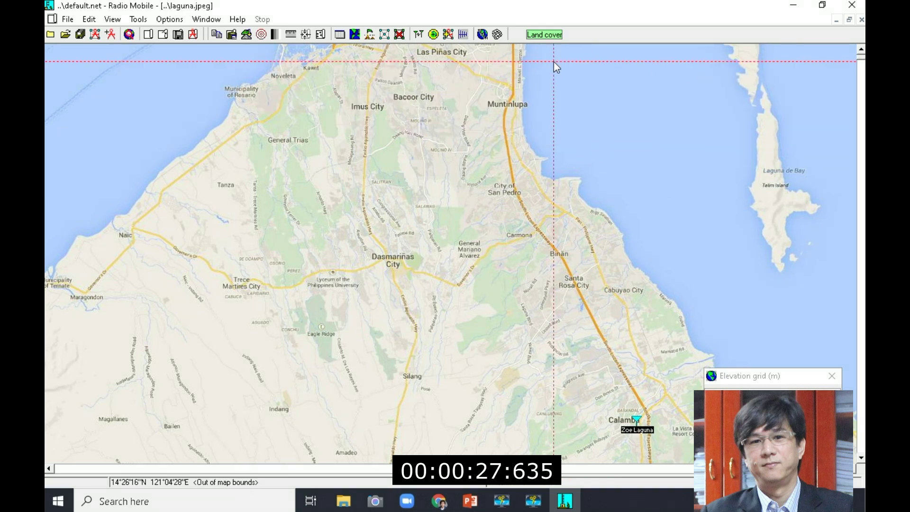
# Centre the map on the cursor position, set its height to 40 km, and extract the elevation data
pyautogui.click(128, 37)
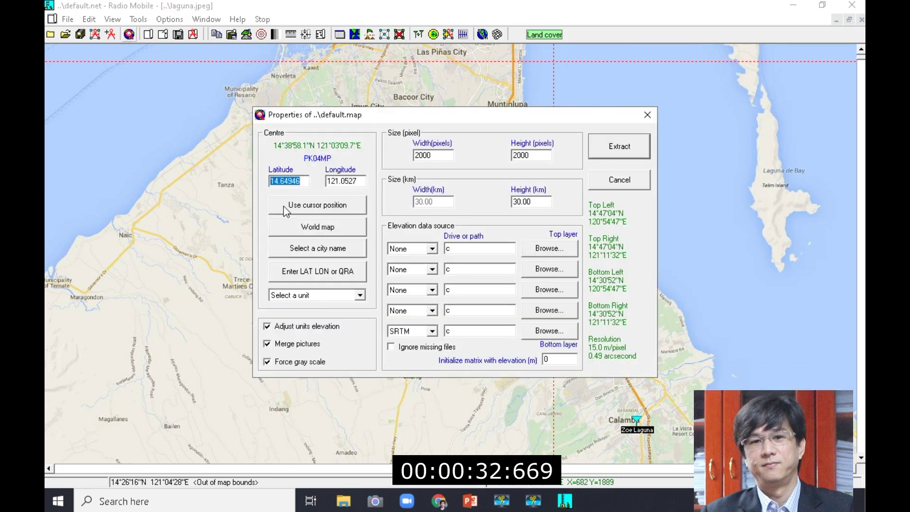
pyautogui.click(290, 208)
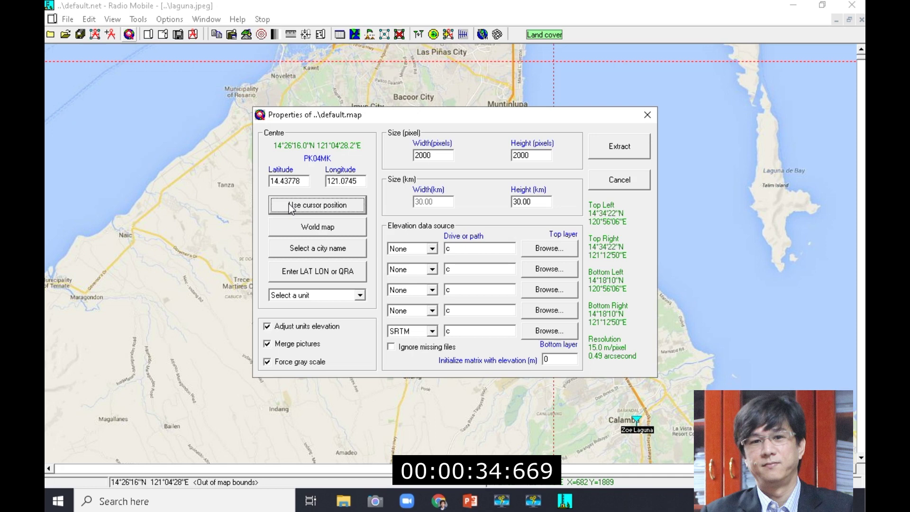
pyautogui.click(518, 204)
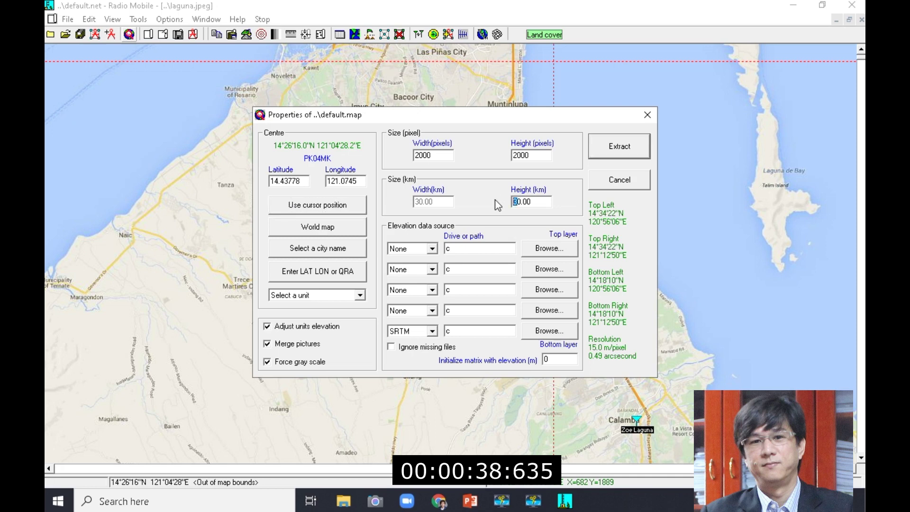
pyautogui.write('4')
pyautogui.click(618, 152)
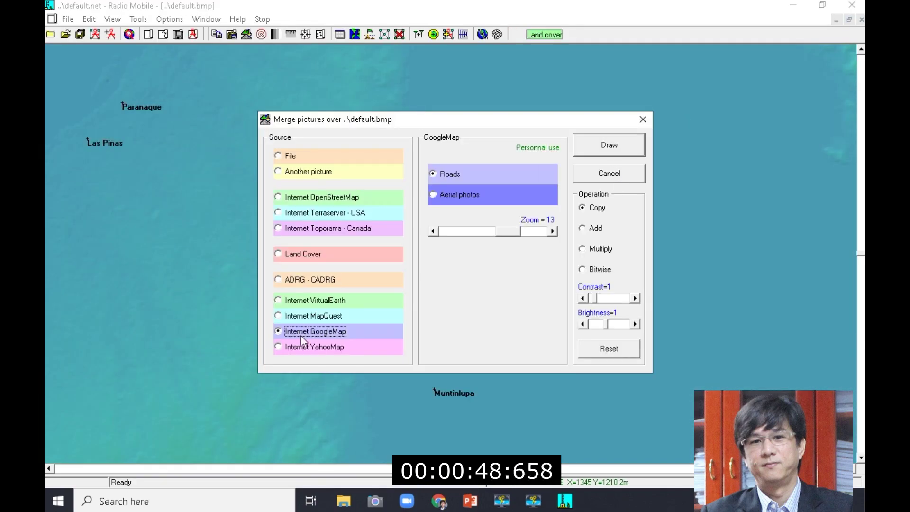
# Merge the Internet GoogleMap Roads picture at zoom 13 over the extracted map in Copy mode
pyautogui.click(608, 143)
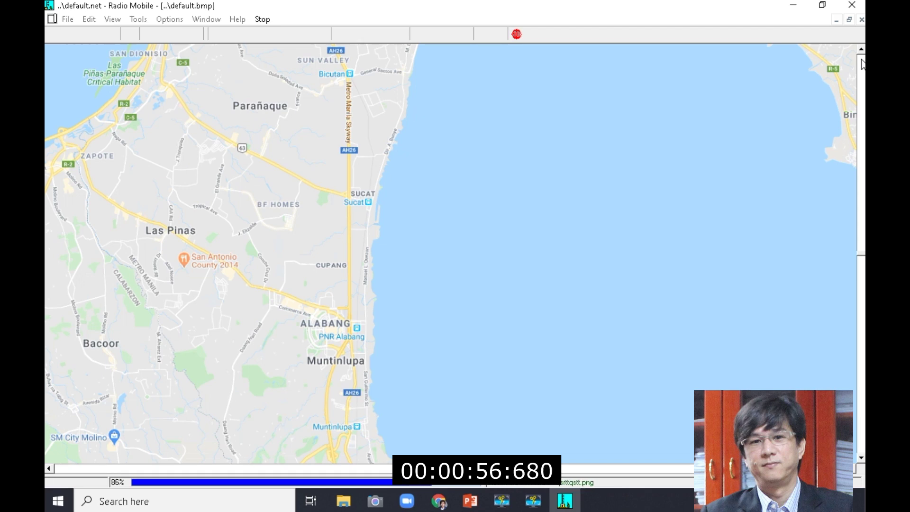
pyautogui.click(523, 220)
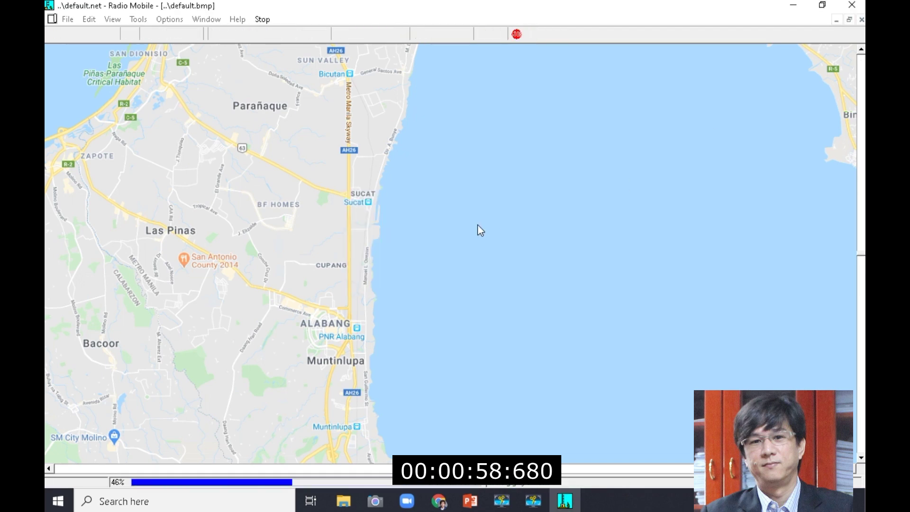
pyautogui.click(529, 221)
# Place the cursor at about 14°36'52"N 121°09'27"E, north of the Pinto Art Museum in Antipolo
pyautogui.click(860, 61)
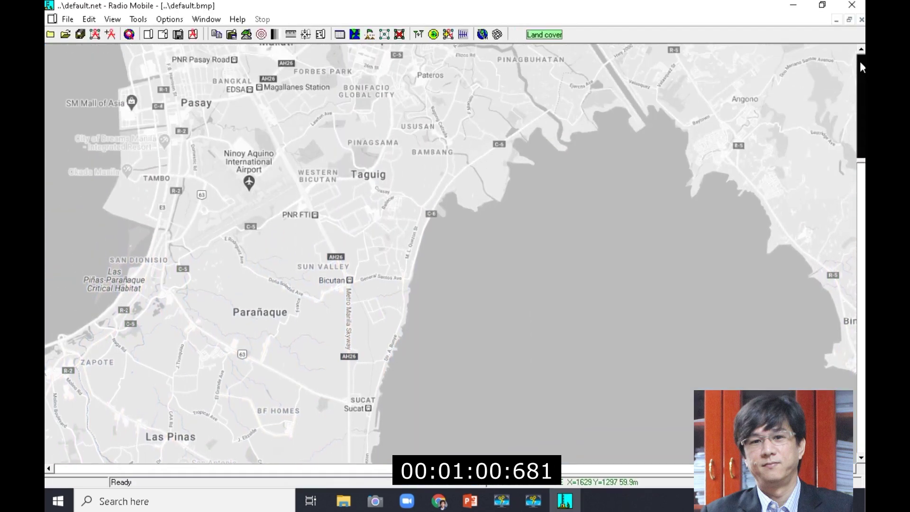
pyautogui.click(859, 61)
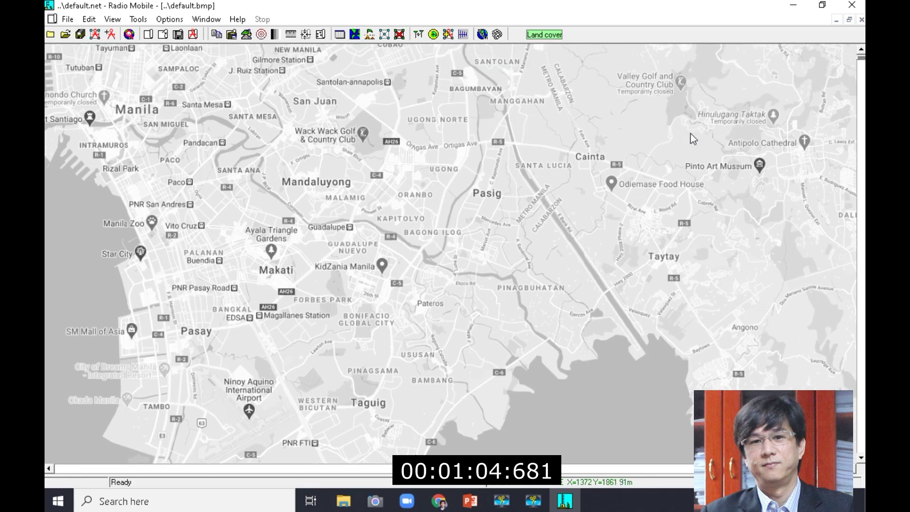
pyautogui.click(697, 112)
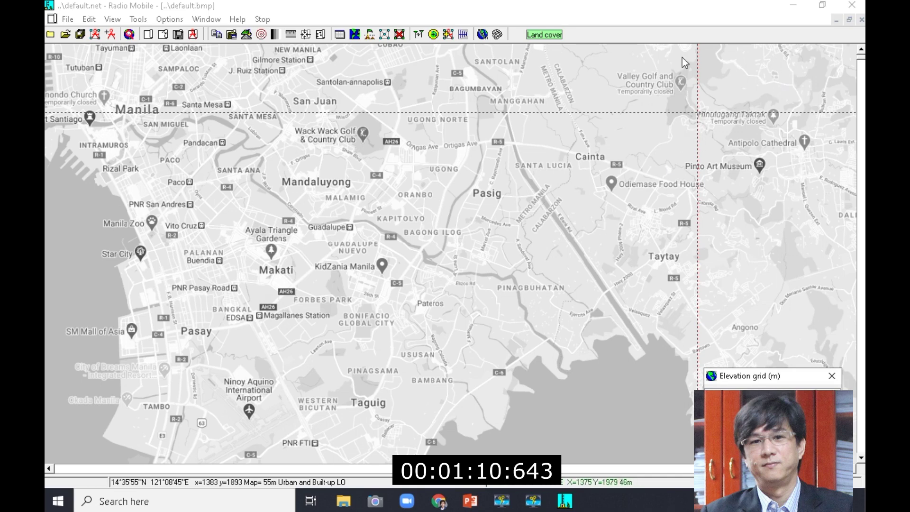
pyautogui.click(736, 61)
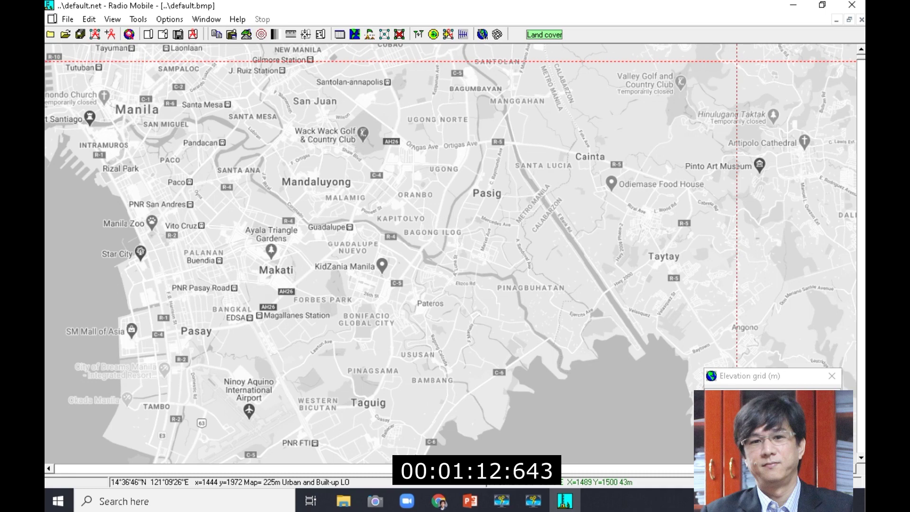
pyautogui.hscroll(5, 450, 253)
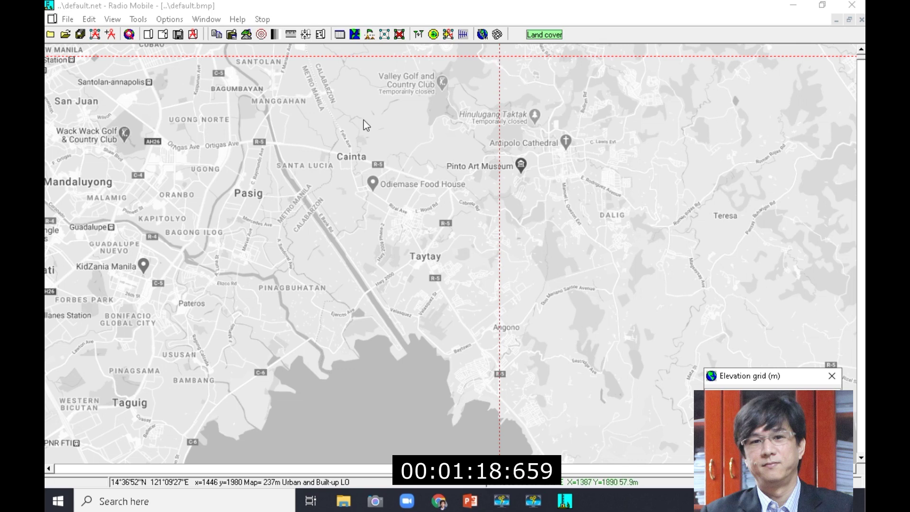
# Rename the first unit in the units properties as ANTIPOLO TX
pyautogui.click(110, 35)
pyautogui.click(110, 35)
pyautogui.moveTo(376, 128); pyautogui.dragTo(415, 128)
pyautogui.write('ANTIPOLO TX')
pyautogui.click(473, 201)
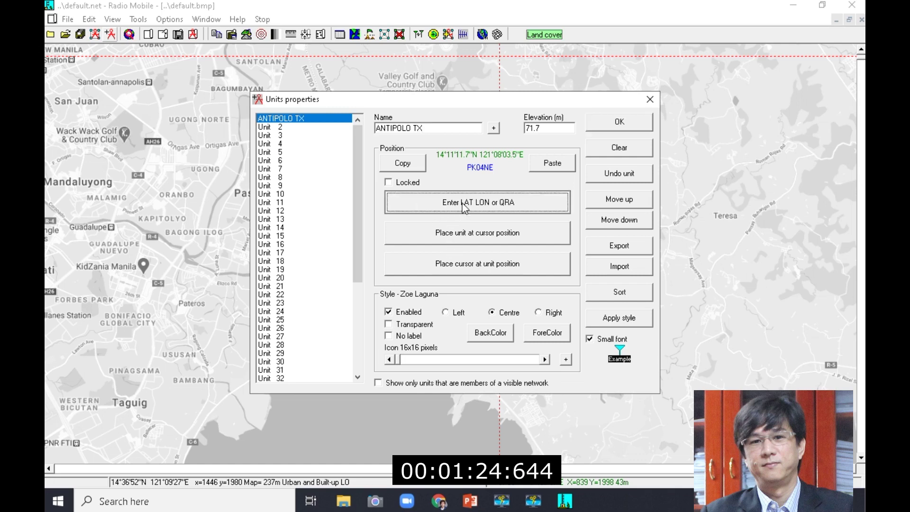
pyautogui.moveTo(397, 183); pyautogui.dragTo(649, 265)
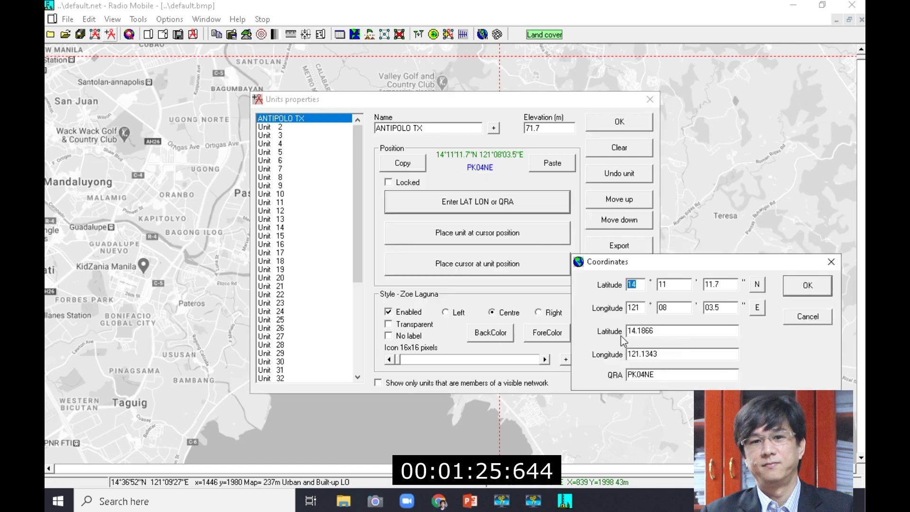
pyautogui.click(811, 318)
# Place the ANTIPOLO TX unit at the cursor position, view the available unit icons, and accept the unit properties
pyautogui.click(417, 233)
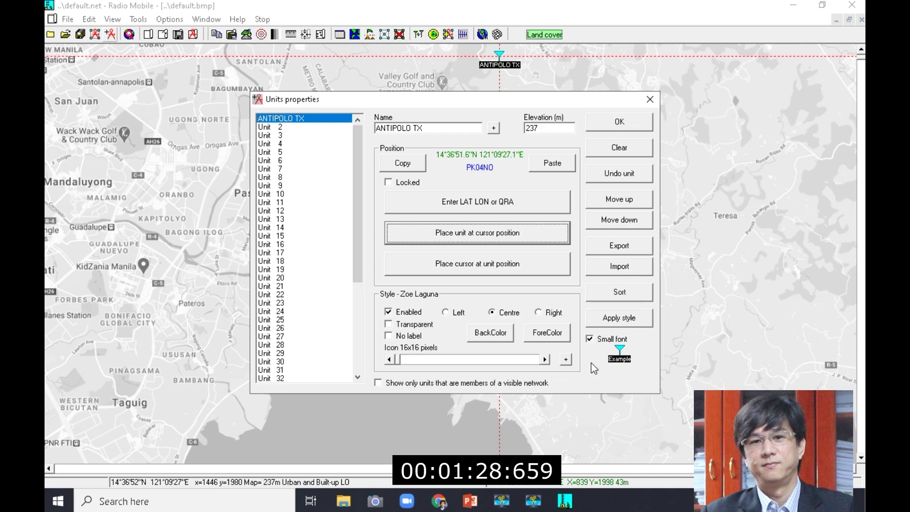
pyautogui.click(619, 351)
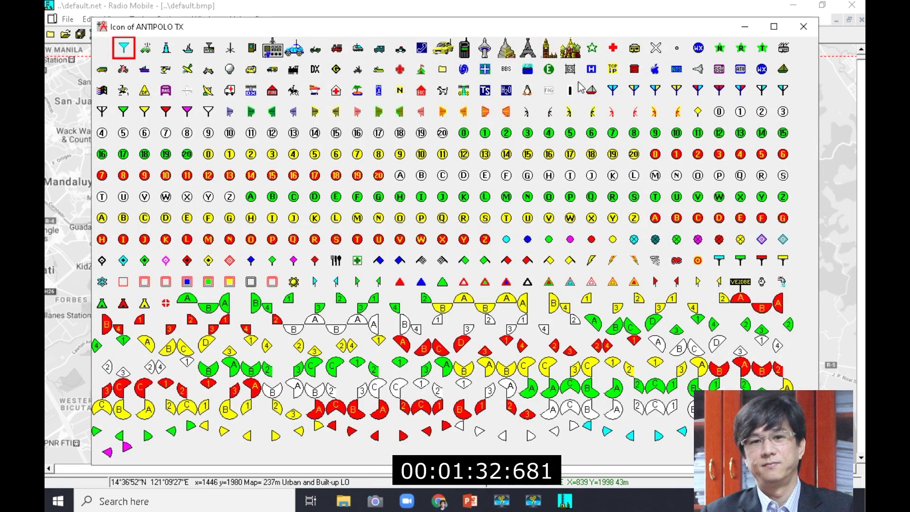
pyautogui.click(803, 27)
pyautogui.click(626, 124)
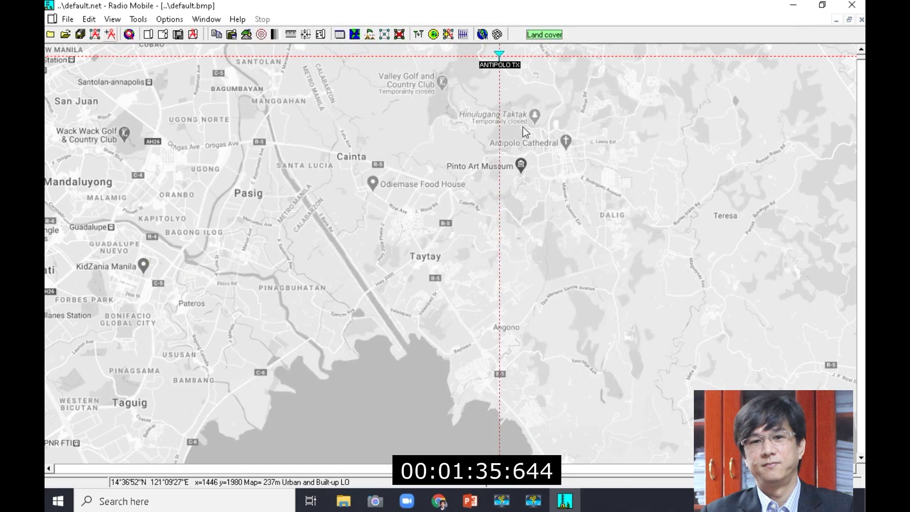
# Recentre the map on the cursor position at ANTIPOLO TX and extract the elevation data again
pyautogui.click(128, 34)
pyautogui.click(355, 209)
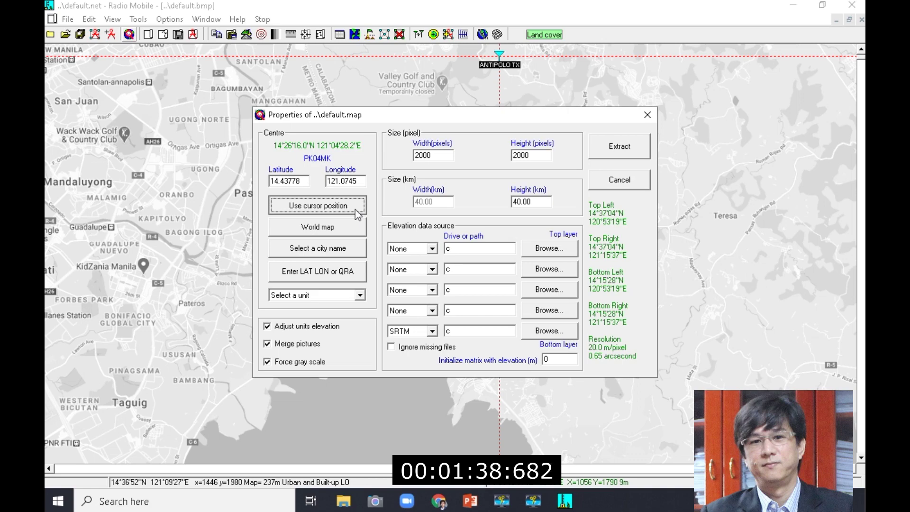
pyautogui.click(592, 147)
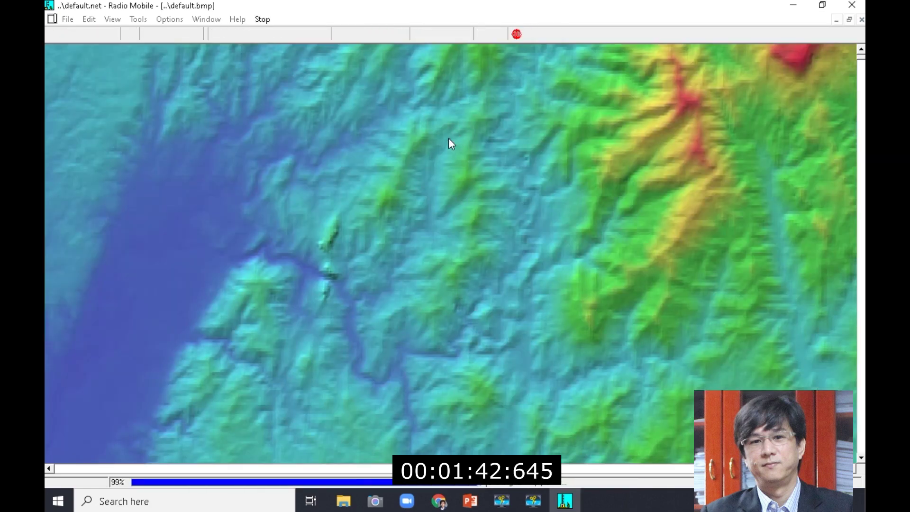
# Merge the Internet GoogleMap road picture over the recentred map around Antipolo
pyautogui.click(442, 174)
pyautogui.click(601, 145)
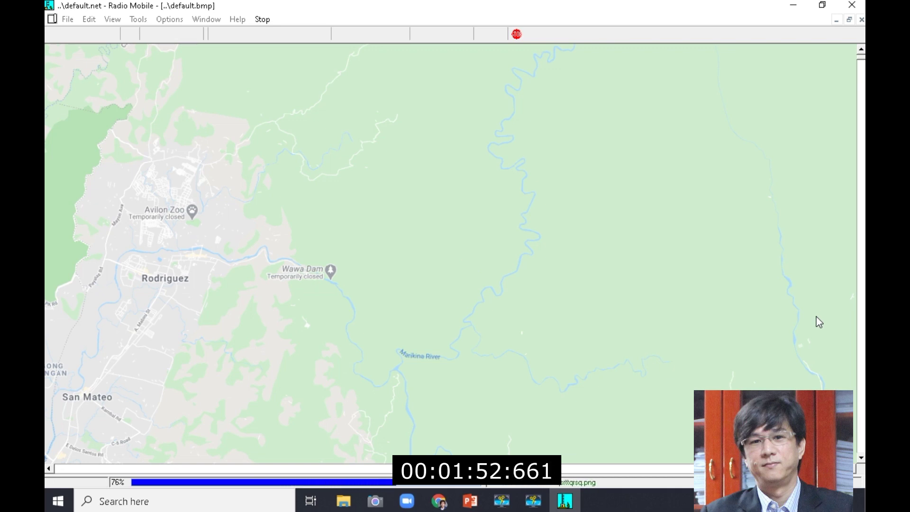
pyautogui.click(526, 219)
pyautogui.click(521, 219)
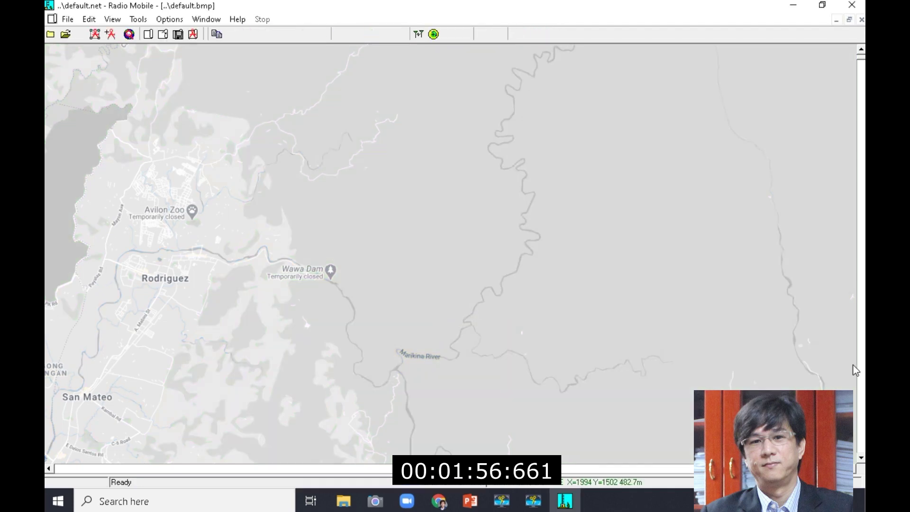
# Bring Antipolo into view on the new map and display the ANTIPOLO TX unit there
pyautogui.click(862, 333)
pyautogui.click(862, 333)
pyautogui.click(862, 333)
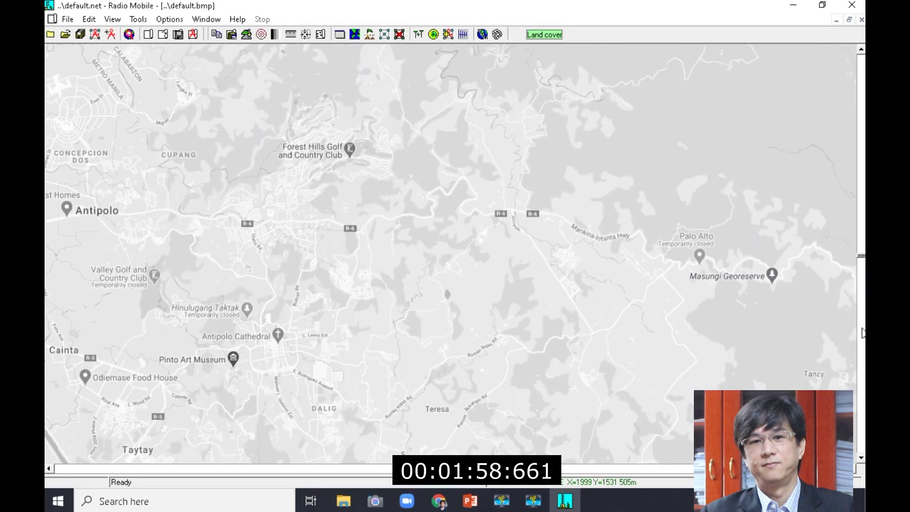
pyautogui.click(341, 470)
pyautogui.click(341, 470)
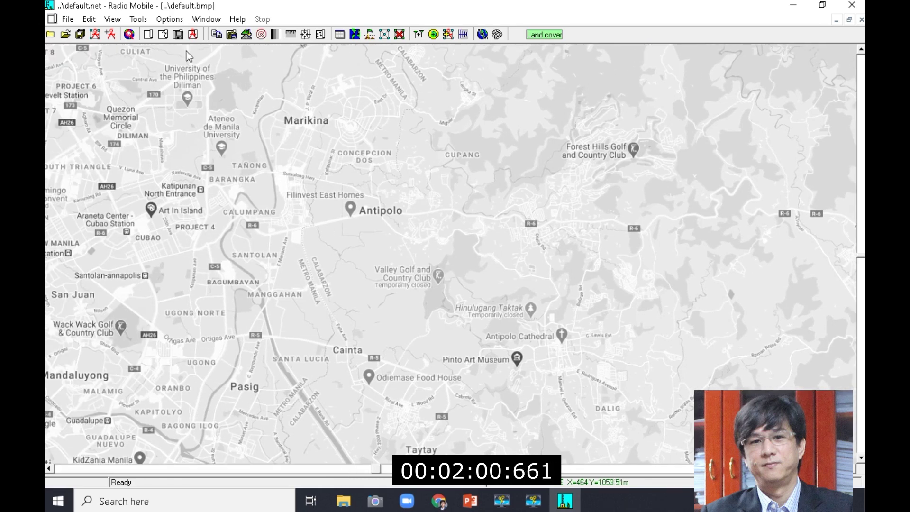
pyautogui.click(370, 34)
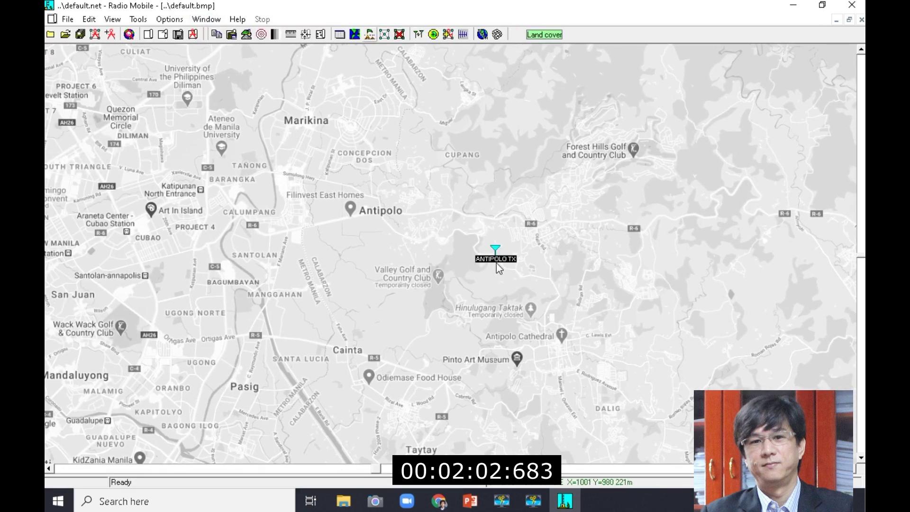
# Rename Net 1 as ANTIPOLO in the networks properties, keeping the unit visible beside the dialog
pyautogui.click(83, 471)
pyautogui.click(94, 34)
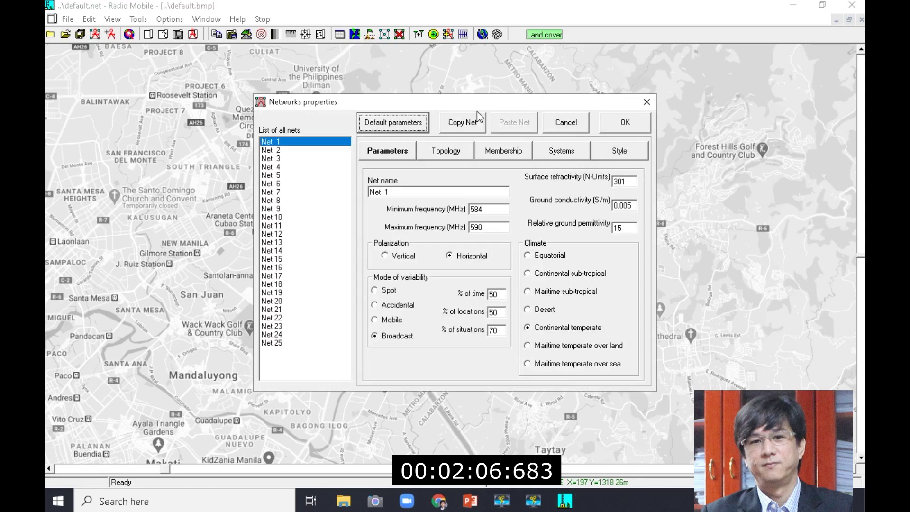
pyautogui.moveTo(266, 185); pyautogui.dragTo(178, 189)
pyautogui.write('A')
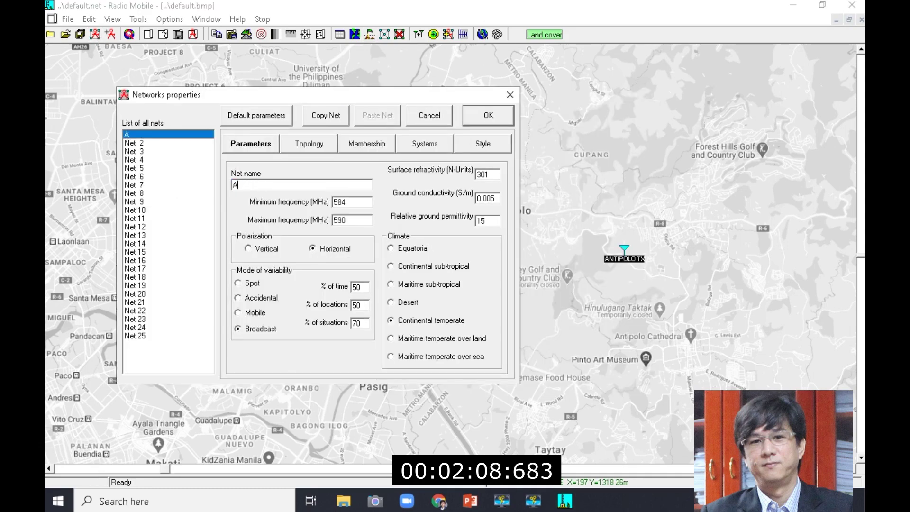
pyautogui.write('NTIPOLO')
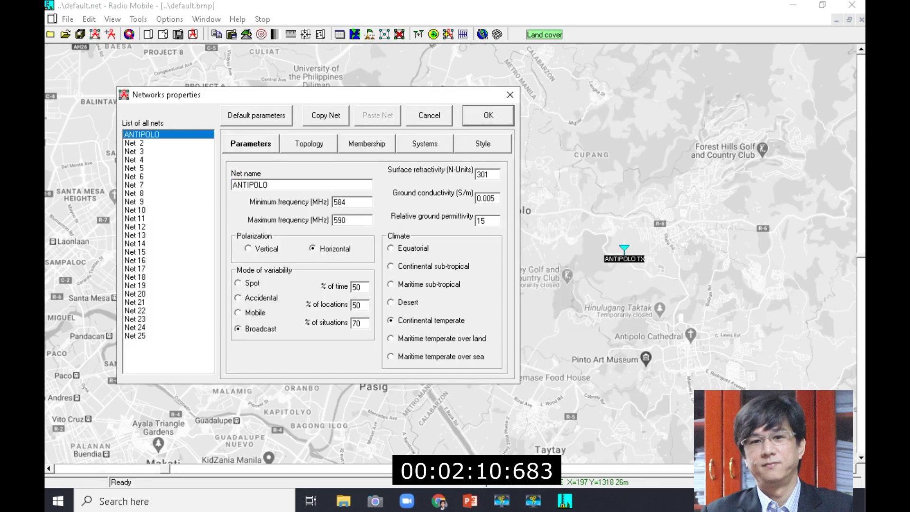
# Review the ANTIPOLO net's frequencies and polarization, set the percentage of situations to 95, and choose the Maritime sub-tropical climate
pyautogui.moveTo(354, 202); pyautogui.dragTo(308, 206)
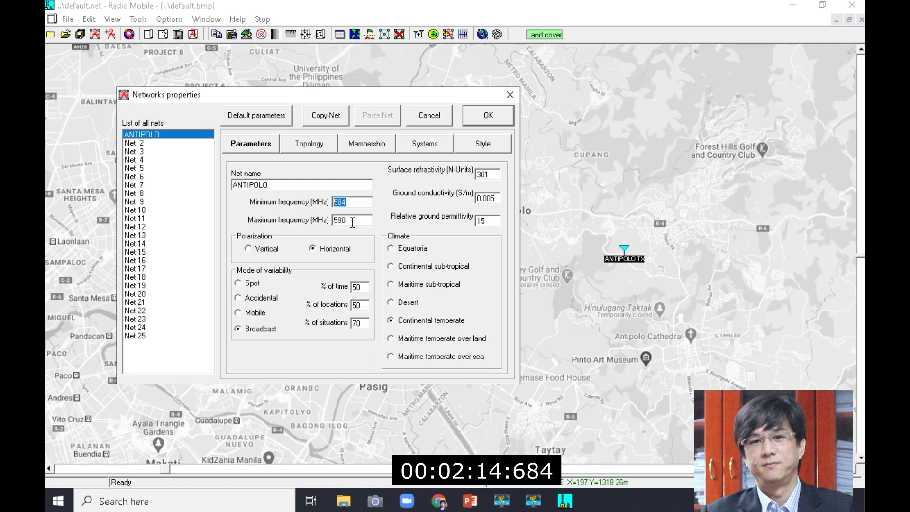
pyautogui.click(251, 250)
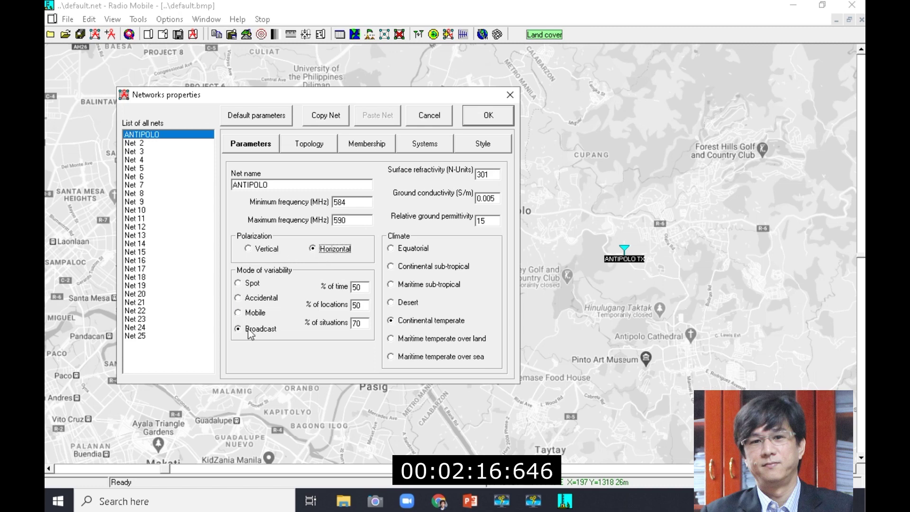
pyautogui.write('9')
pyautogui.click(407, 286)
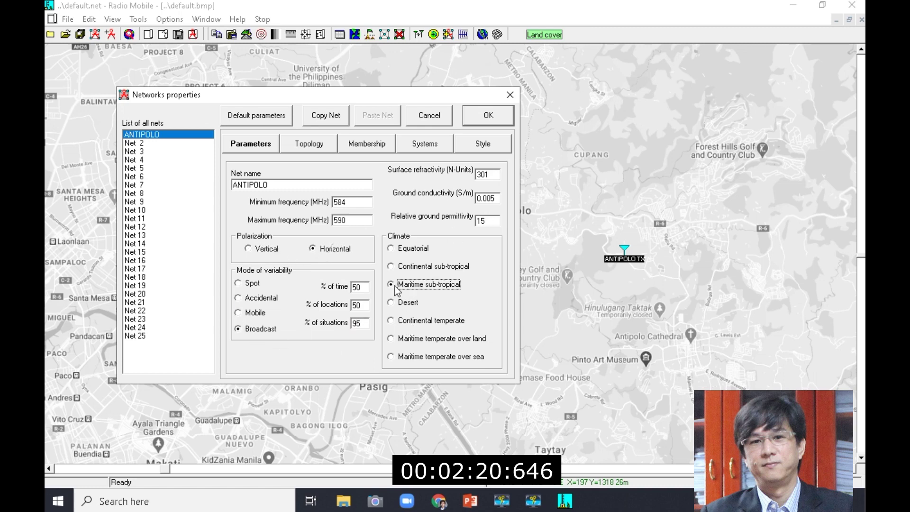
# Rename the first system in the network's system list as ANTIPOLO
pyautogui.click(416, 144)
pyautogui.press('Tab')
pyautogui.press('BackSpace')
pyautogui.write('ANTIPOLO')
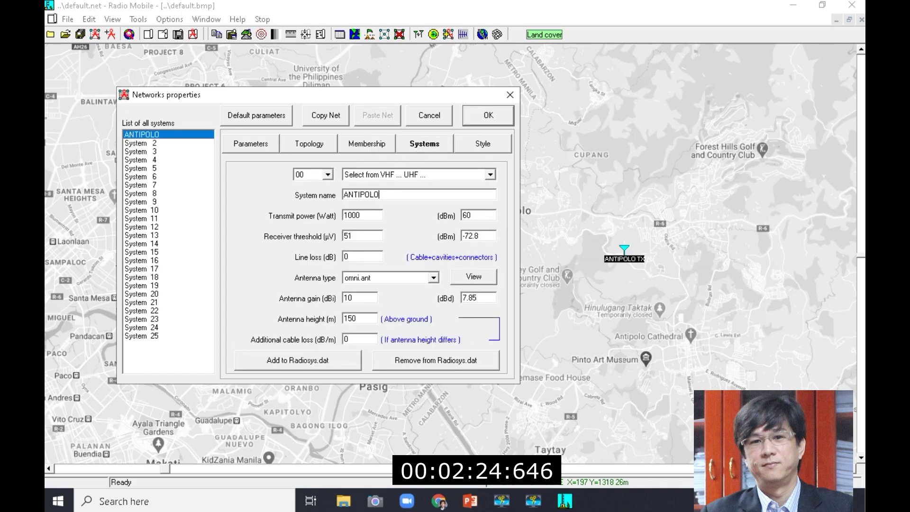
# Set the ANTIPOLO system's transmit power to 30000 W
pyautogui.press('Tab')
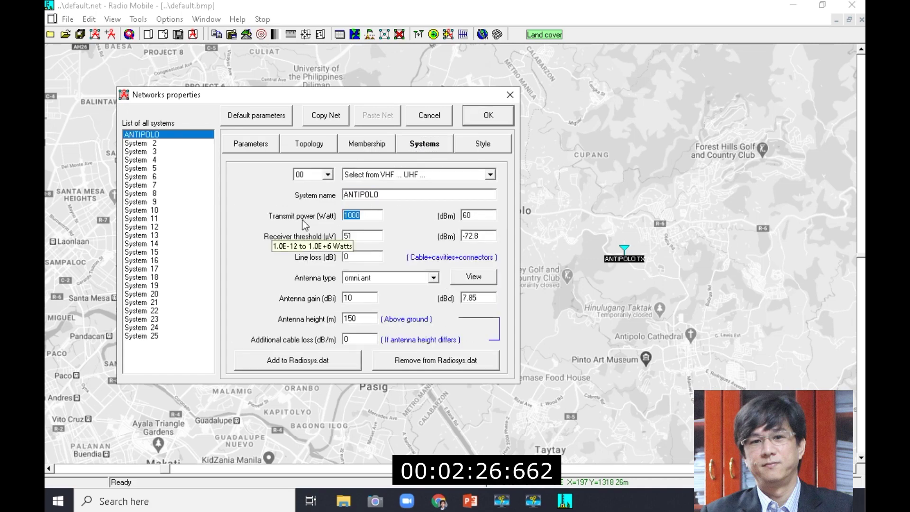
pyautogui.write('20')
pyautogui.press('BackSpace')
pyautogui.press('BackSpace')
pyautogui.write('30000')
pyautogui.press('Tab')
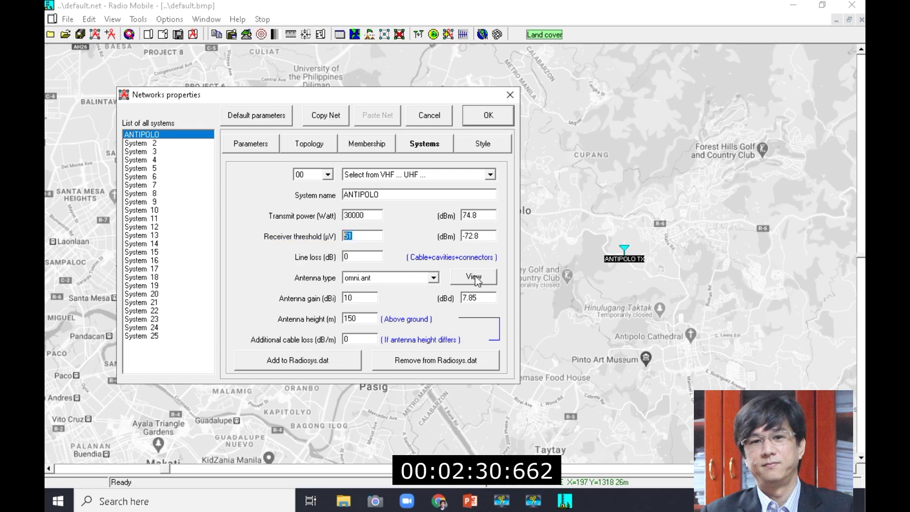
# View the antenna patterns of several antenna types, including omni.ant and yagi.ant, and return the ANTIPOLO system's antenna type to omni.ant
pyautogui.click(474, 277)
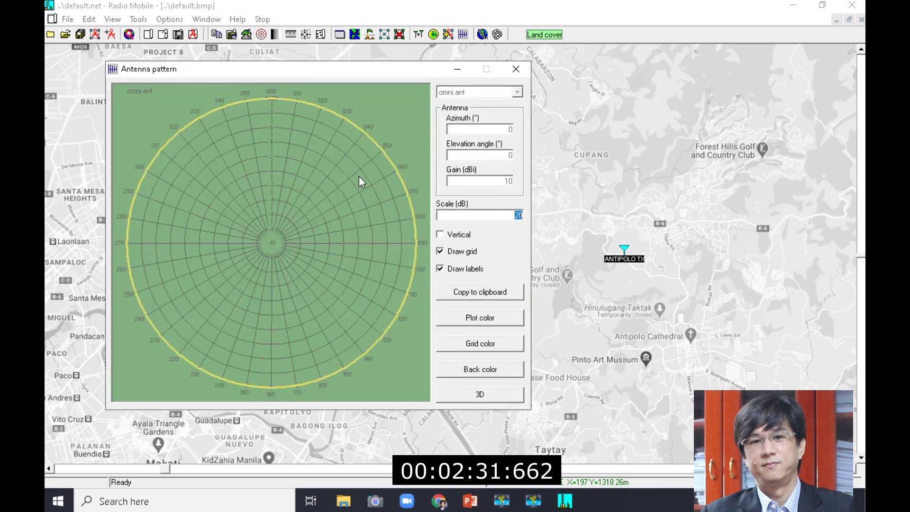
pyautogui.click(515, 68)
pyautogui.click(433, 278)
pyautogui.click(393, 348)
pyautogui.click(474, 278)
pyautogui.click(516, 68)
pyautogui.click(433, 278)
pyautogui.scroll(-3, 386, 332)
pyautogui.click(384, 347)
pyautogui.click(474, 277)
pyautogui.click(515, 69)
pyautogui.click(433, 278)
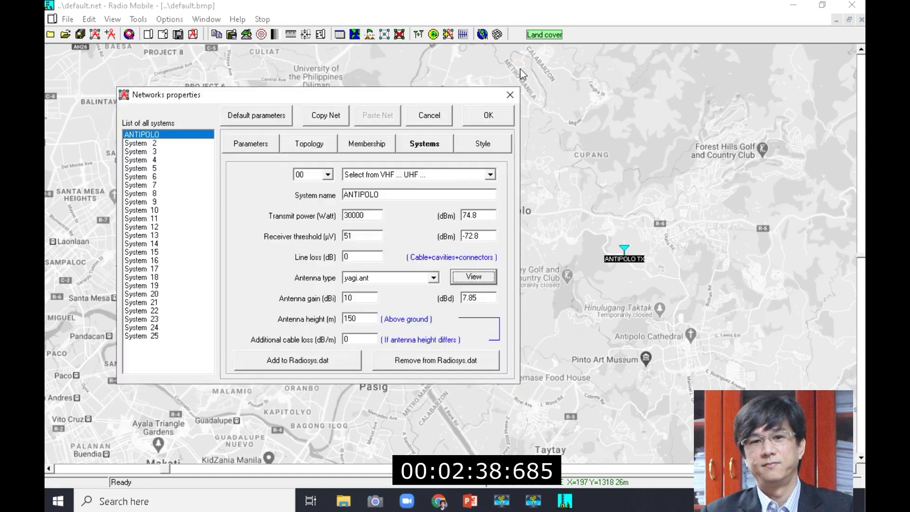
pyautogui.scroll(3, 393, 322)
pyautogui.click(360, 289)
# Set the ANTIPOLO system's antenna height to 200 m above ground
pyautogui.doubleClick(355, 297)
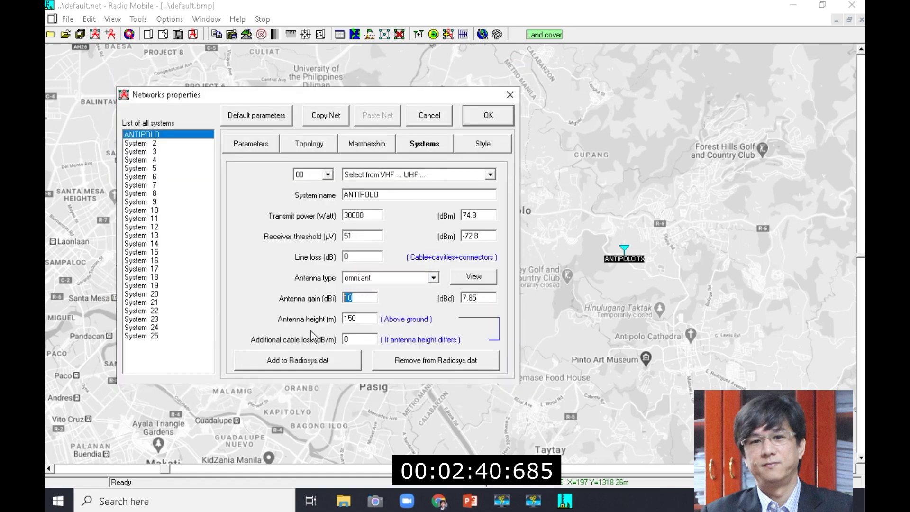
pyautogui.press('Tab')
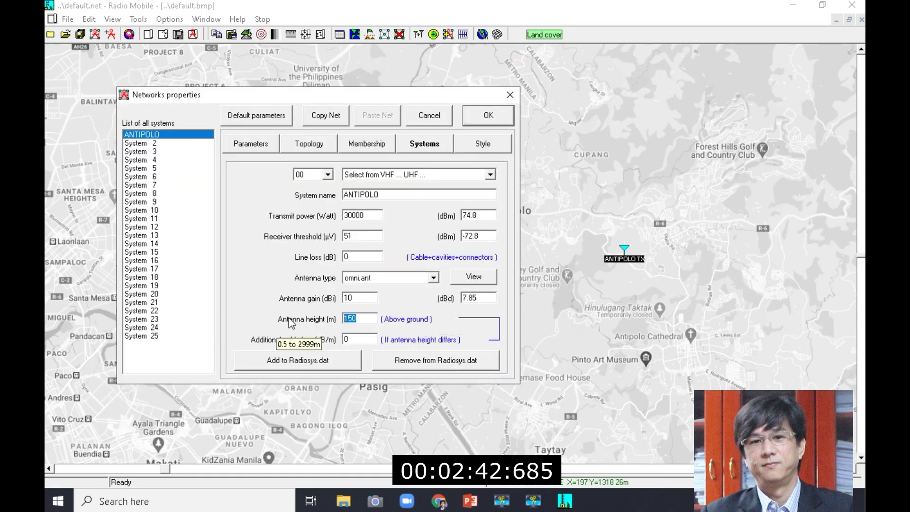
pyautogui.write('1')
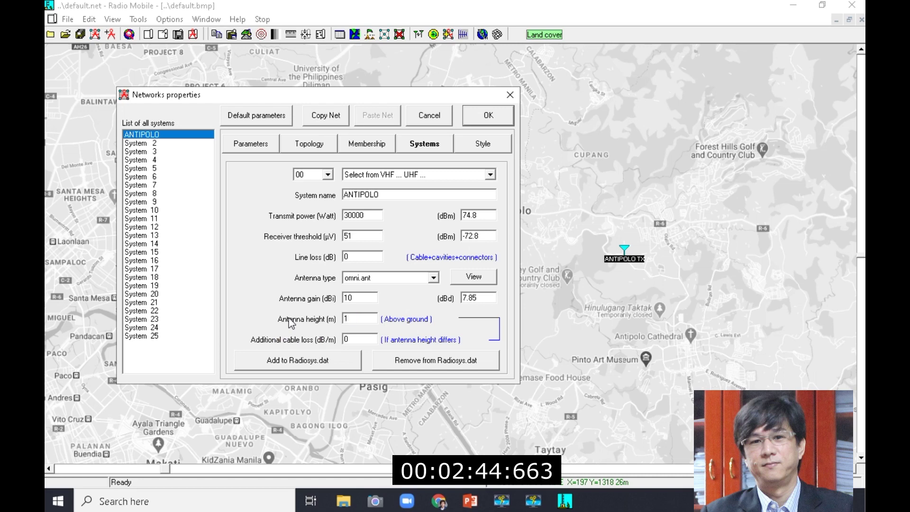
pyautogui.write('200')
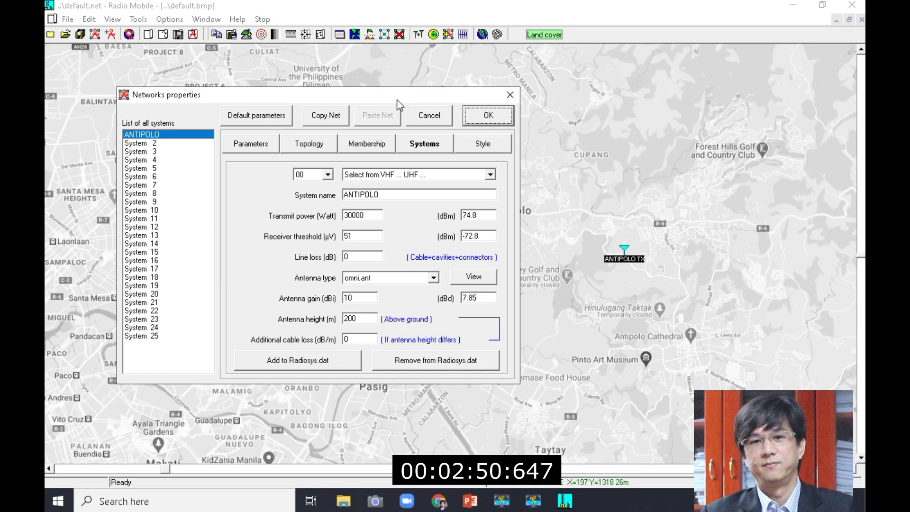
# Review the membership settings of Unit 2 in the ANTIPOLO net and accept the network properties
pyautogui.click(354, 142)
pyautogui.click(425, 192)
pyautogui.click(368, 194)
pyautogui.click(250, 194)
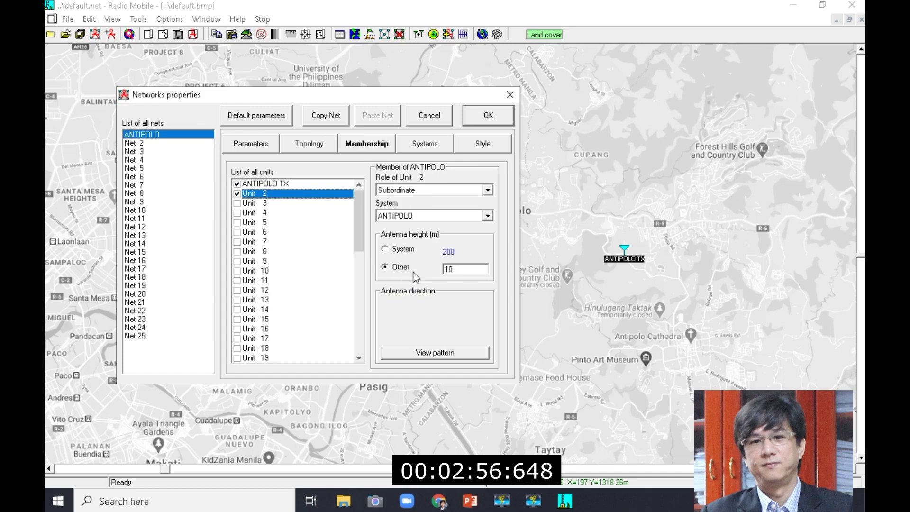
pyautogui.click(492, 116)
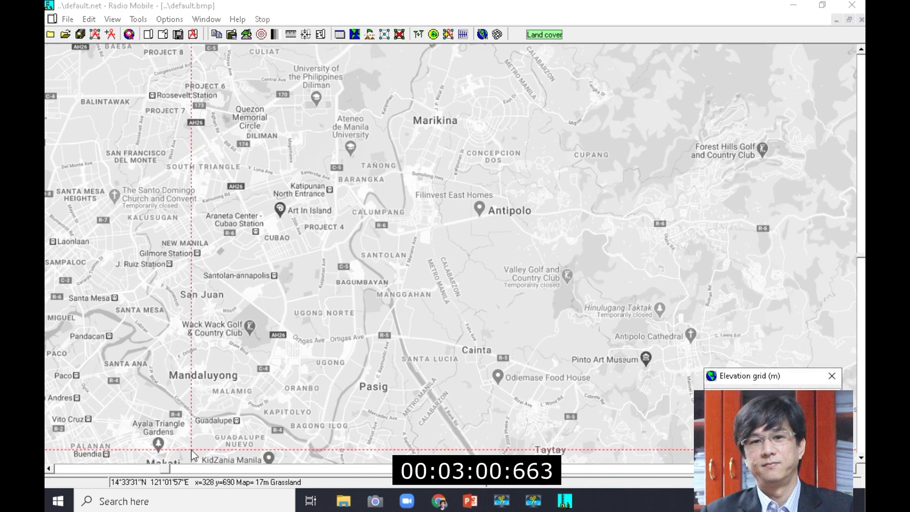
# Name the second unit SUBORDINATE and place it at the cursor position near Makati on the map
pyautogui.hotkey('ctrl', 'u')
pyautogui.press('Down')
pyautogui.write('SUBORDINATE')
pyautogui.click(491, 235)
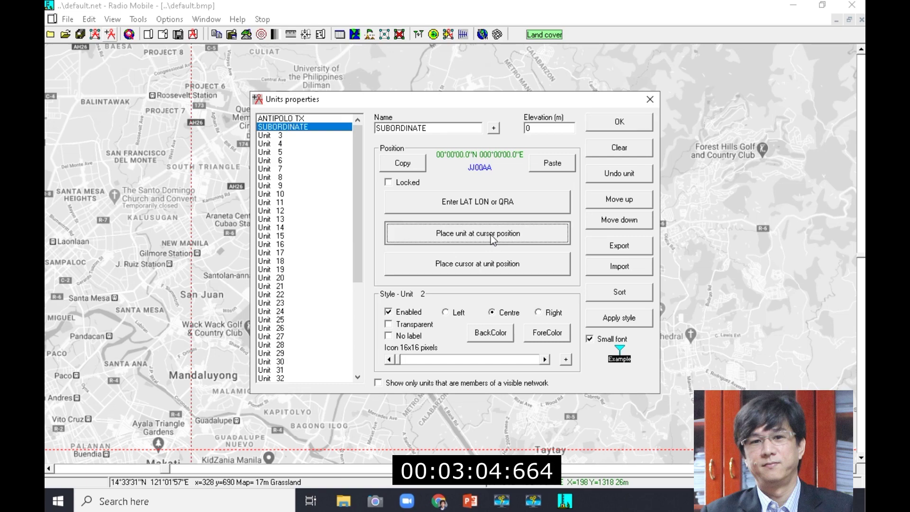
pyautogui.click(620, 121)
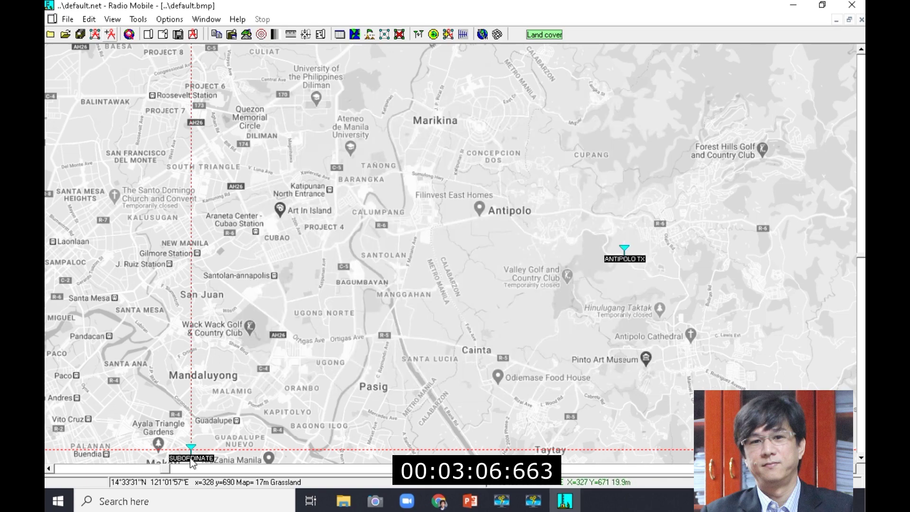
# Change the SUBORDINATE unit's icon to the yellow antenna symbol
pyautogui.hotkey('ctrl', 'u')
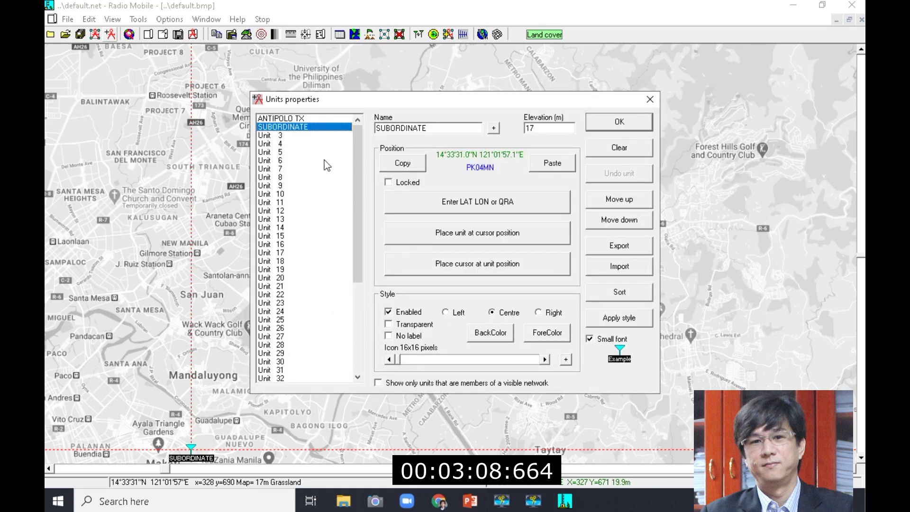
pyautogui.click(565, 359)
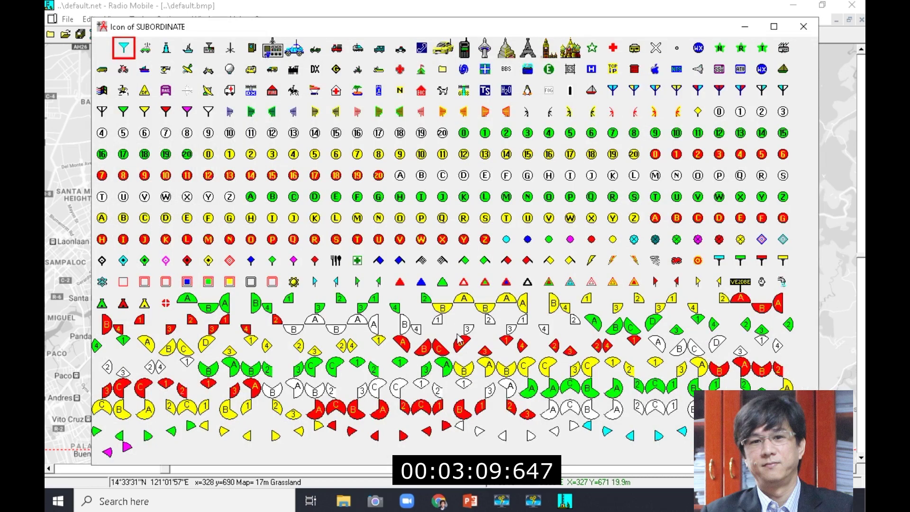
pyautogui.click(145, 113)
pyautogui.click(589, 124)
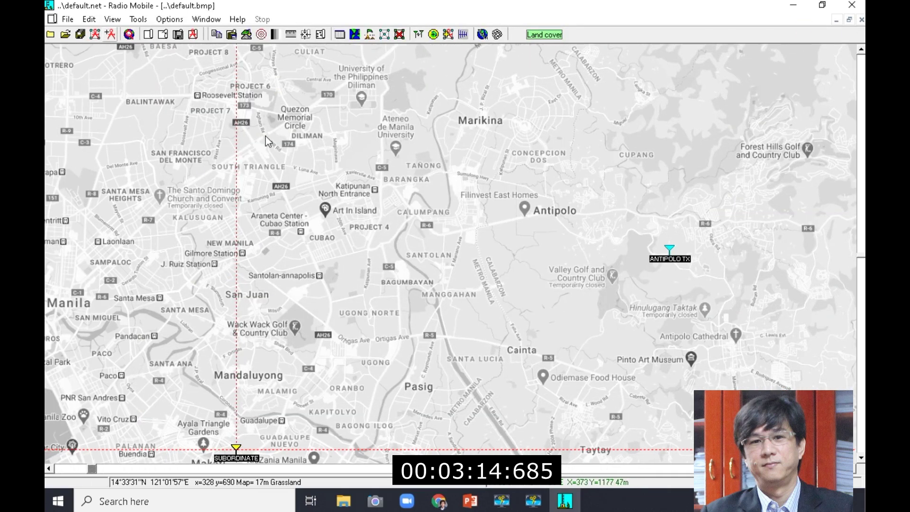
# Mark a point near Quezon Memorial Circle and place the third unit there, named QUEZON CITY
pyautogui.click(266, 137)
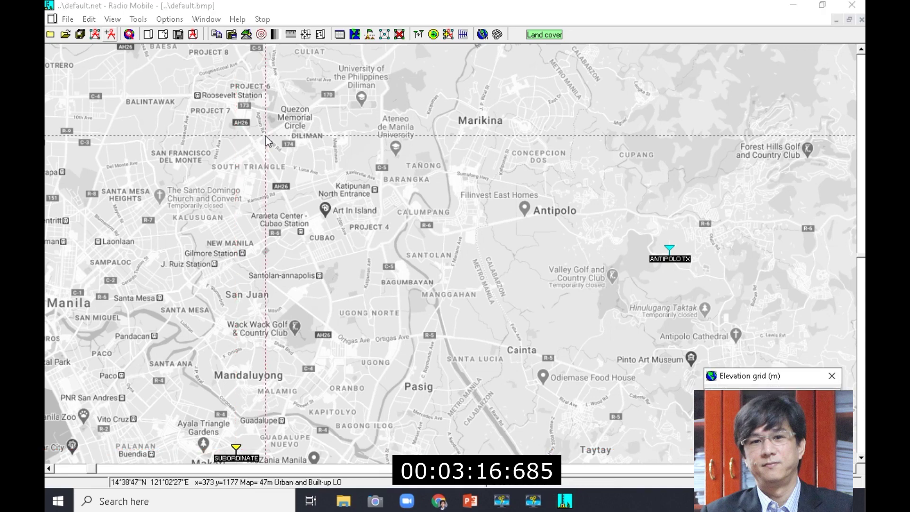
pyautogui.click(110, 34)
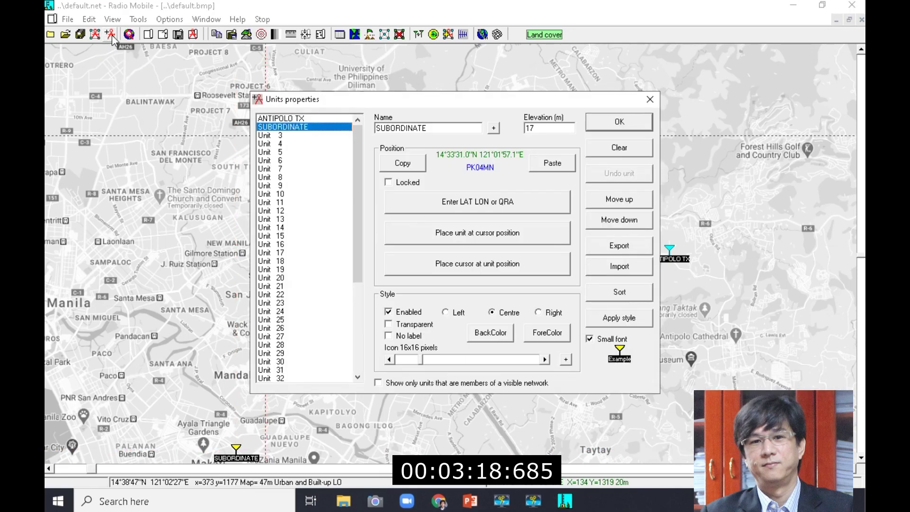
pyautogui.click(280, 137)
pyautogui.write('QUEZON CITY')
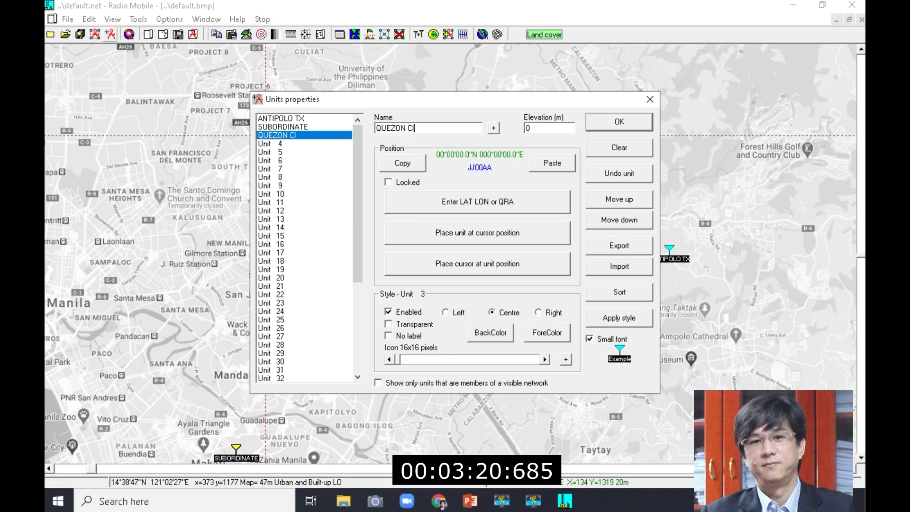
pyautogui.click(499, 239)
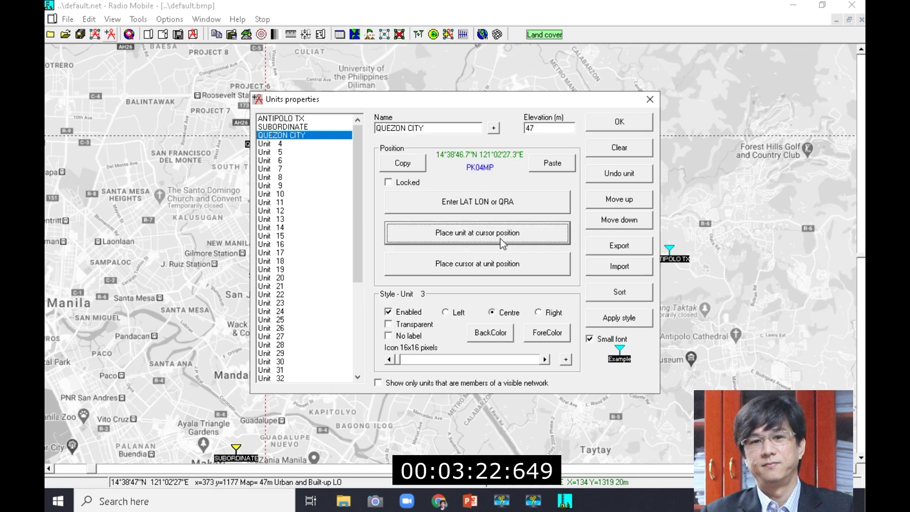
pyautogui.click(618, 120)
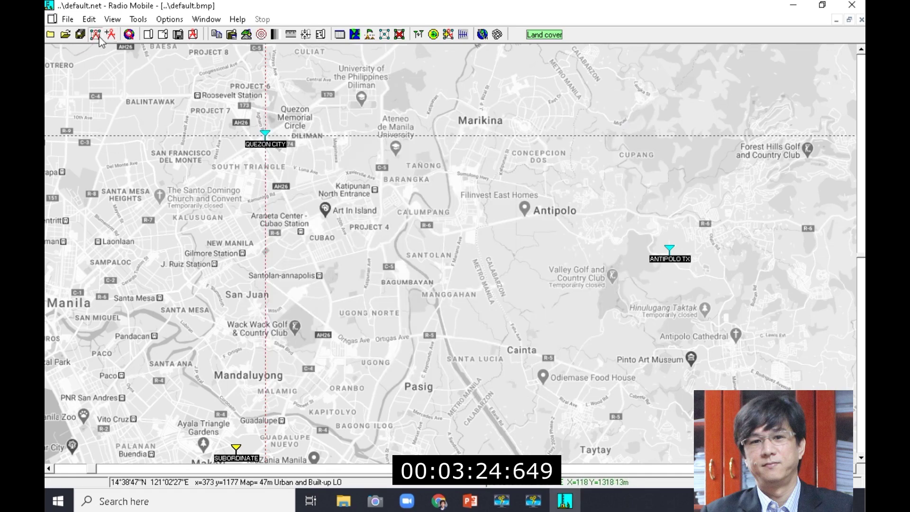
# Rename Net 2 as QUEZON CITY in the networks properties
pyautogui.click(96, 35)
pyautogui.click(397, 211)
pyautogui.click(373, 210)
pyautogui.click(373, 211)
pyautogui.click(283, 150)
pyautogui.click(385, 151)
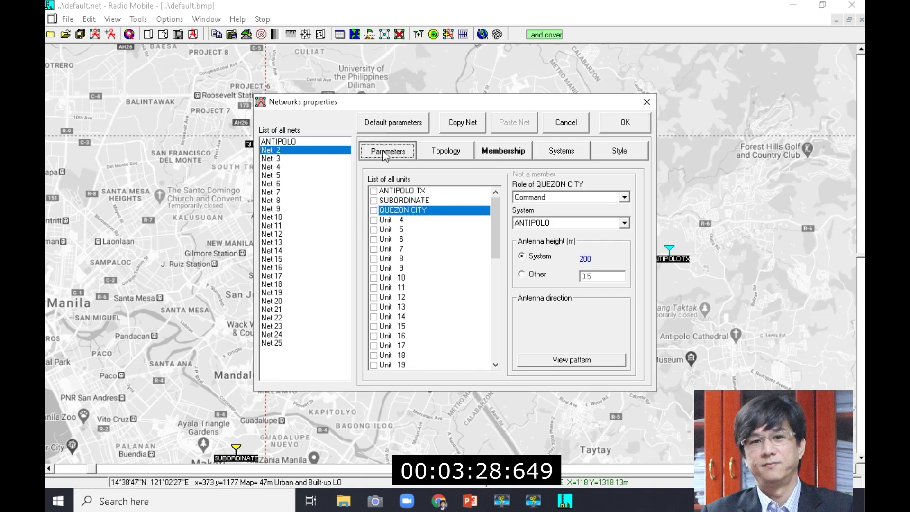
pyautogui.doubleClick(423, 193)
pyautogui.write('QUEZON CITY')
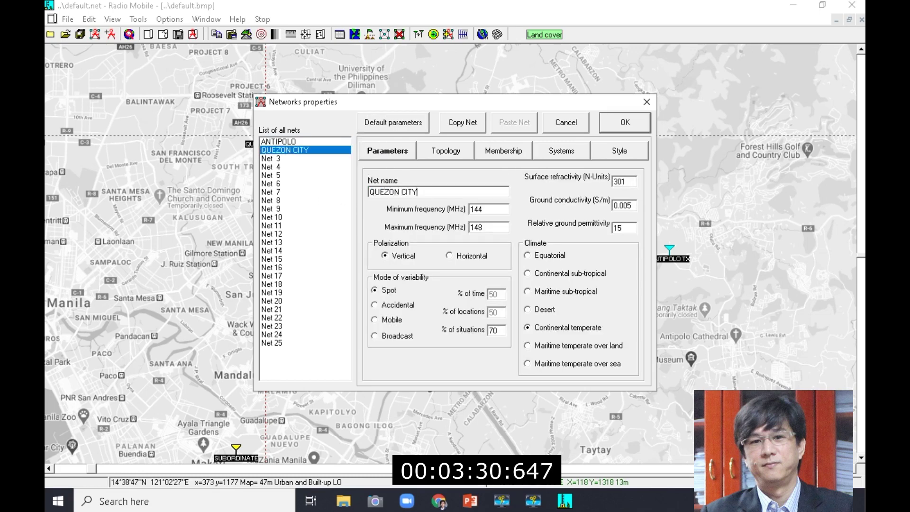
# Match the QUEZON CITY net to ANTIPOLO's parameters: 584 to 590 MHz, horizontal polarization, Broadcast variability mode and Maritime sub-tropical climate
pyautogui.click(275, 141)
pyautogui.click(280, 150)
pyautogui.doubleClick(479, 209)
pyautogui.write('58')
pyautogui.write('590')
pyautogui.click(448, 256)
pyautogui.click(397, 336)
pyautogui.click(527, 292)
# Name the second system QUEZON CITY with 30000 W transmit power, 51 µV receiver threshold, 0 dB line loss and 10 dBi antenna gain
pyautogui.click(561, 151)
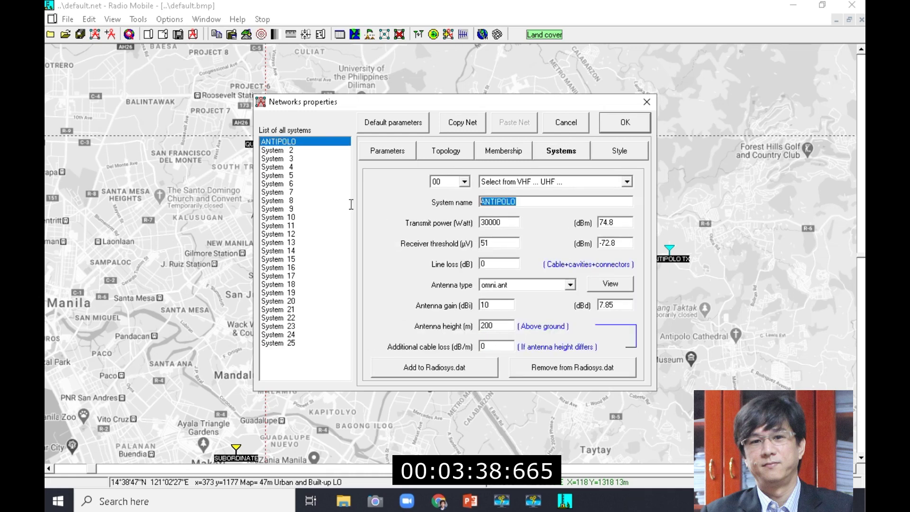
pyautogui.write('QUEZON CITY')
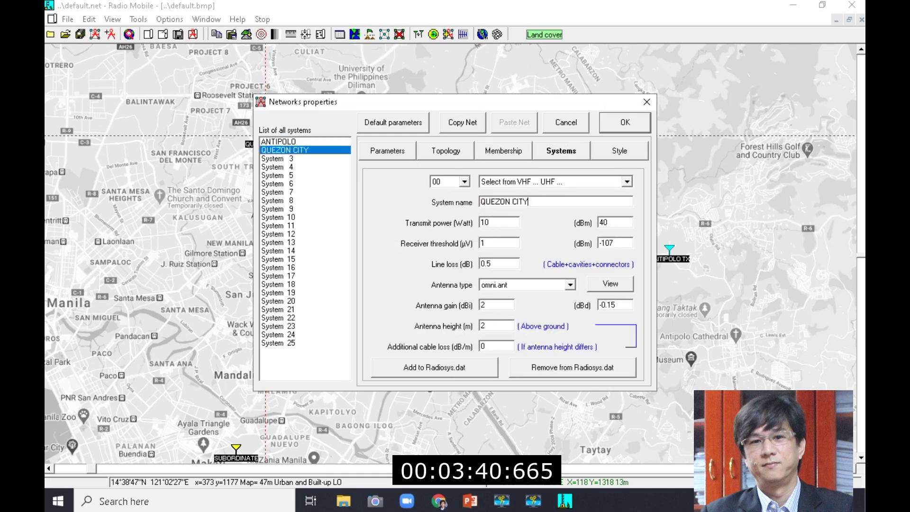
pyautogui.write('30000')
pyautogui.press('Tab')
pyautogui.write('5')
pyautogui.write('0')
pyautogui.press('Tab')
pyautogui.press('Tab')
pyautogui.press('Tab')
pyautogui.write('10')
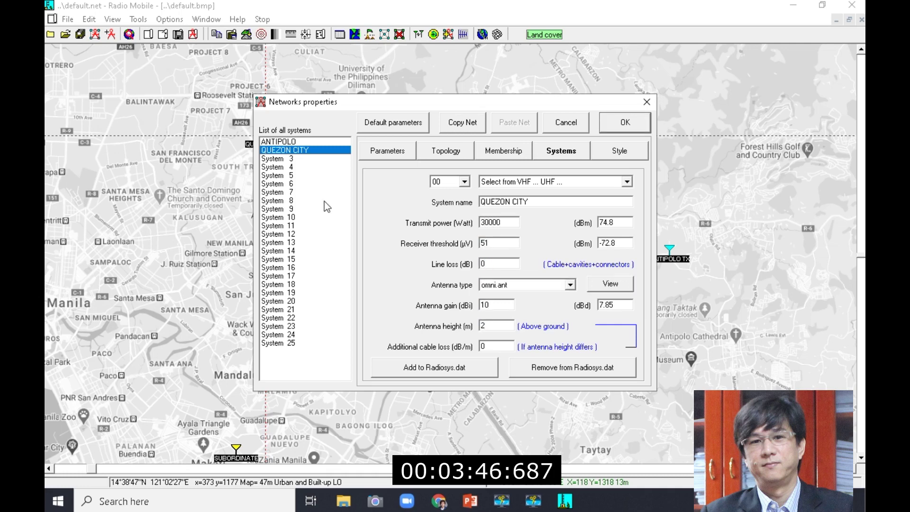
# Add the QUEZON CITY unit as a member of the QUEZON CITY net and assign it the QUEZON CITY system
pyautogui.click(512, 153)
pyautogui.click(374, 210)
pyautogui.click(557, 222)
pyautogui.click(544, 222)
# Add SUBORDINATE to the QUEZON CITY net with the Subordinate role, QUEZON CITY system and 10 m antenna height, and accept the network properties
pyautogui.click(426, 201)
pyautogui.click(568, 223)
pyautogui.click(549, 233)
pyautogui.click(552, 197)
pyautogui.click(537, 219)
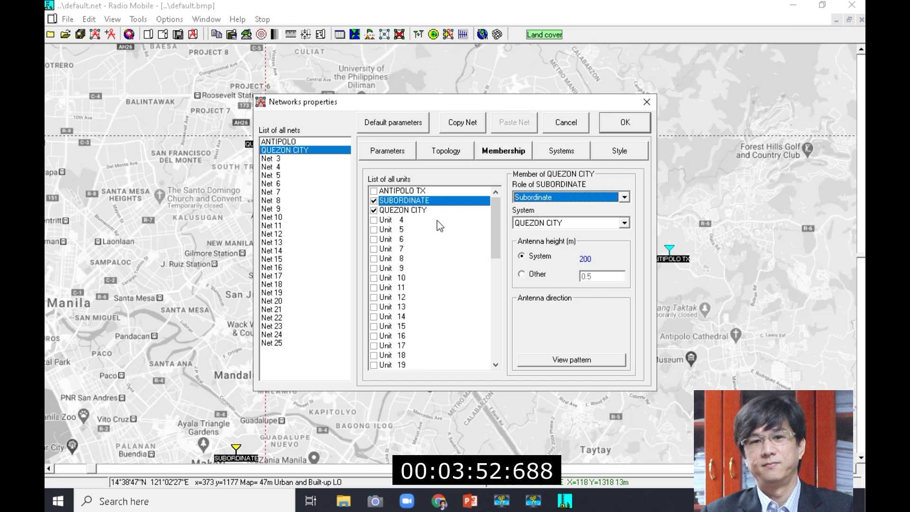
pyautogui.click(529, 276)
pyautogui.doubleClick(610, 276)
pyautogui.write('10')
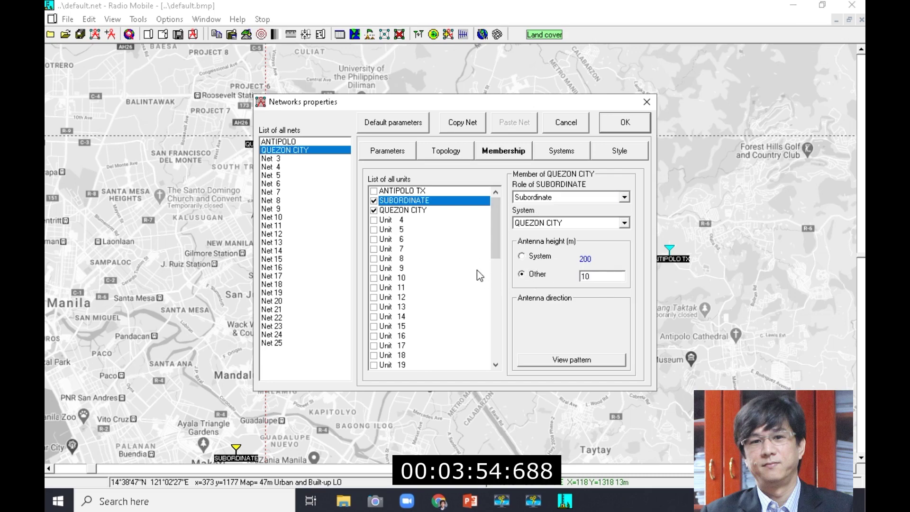
pyautogui.click(624, 122)
# Examine the radio link from ANTIPOLO TX to SUBORDINATE, switch the receiver to QUEZON CITY, and close the link window
pyautogui.click(418, 34)
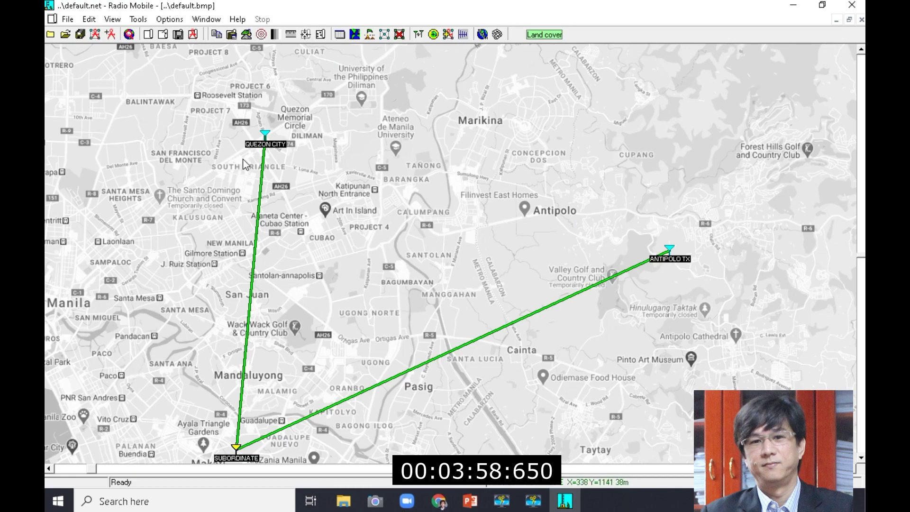
pyautogui.click(417, 35)
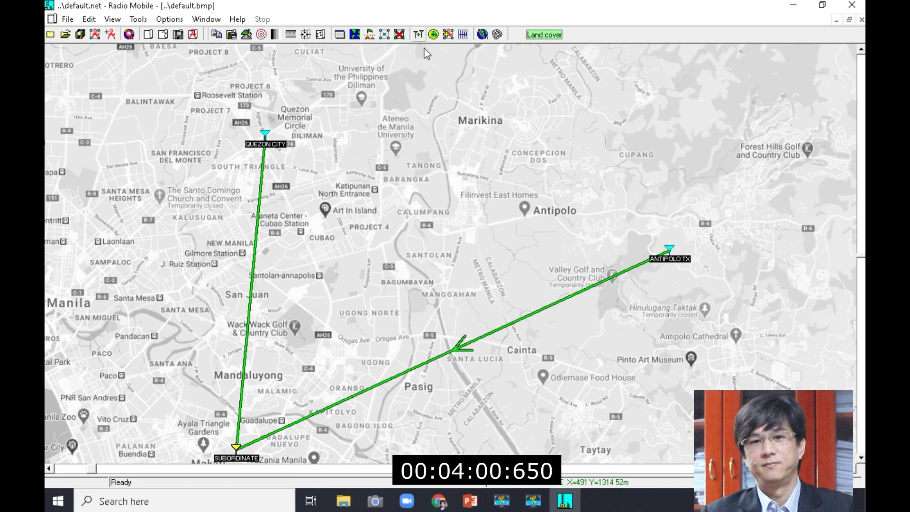
pyautogui.click(419, 35)
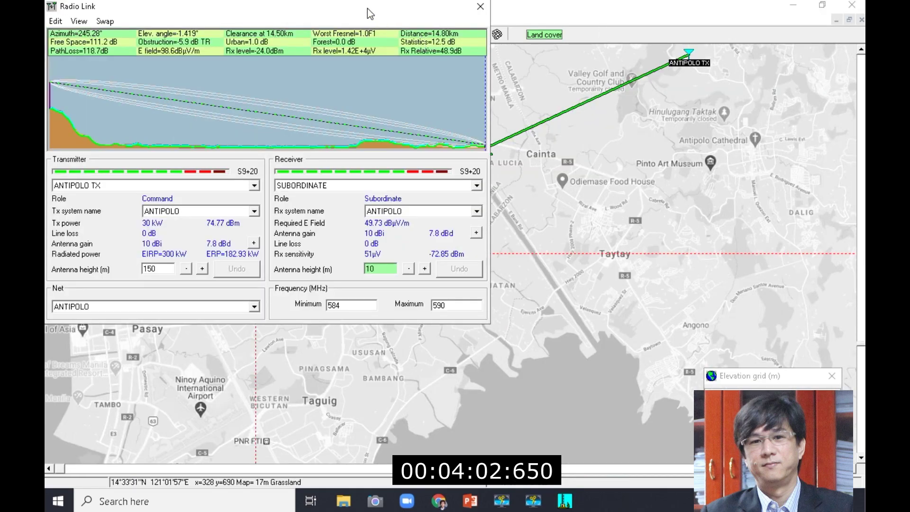
pyautogui.moveTo(370, 14); pyautogui.dragTo(595, 49)
pyautogui.click(700, 220)
pyautogui.click(545, 233)
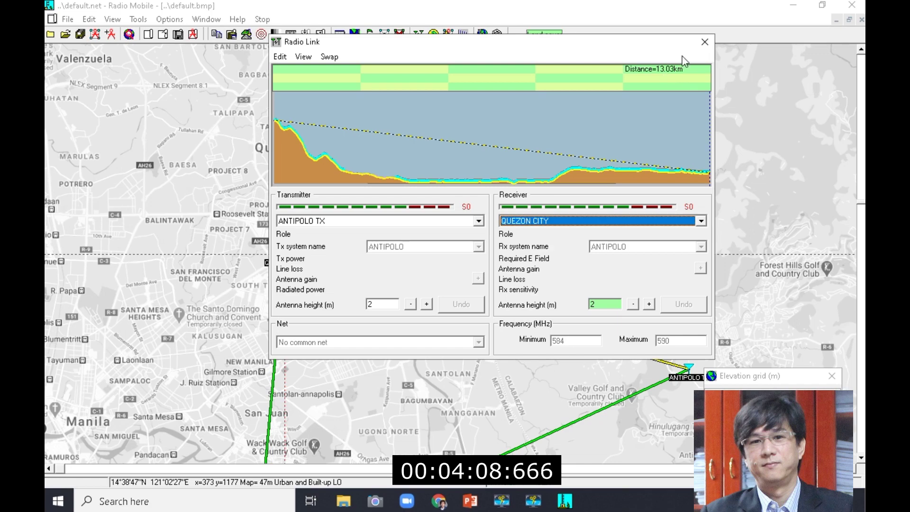
pyautogui.click(705, 42)
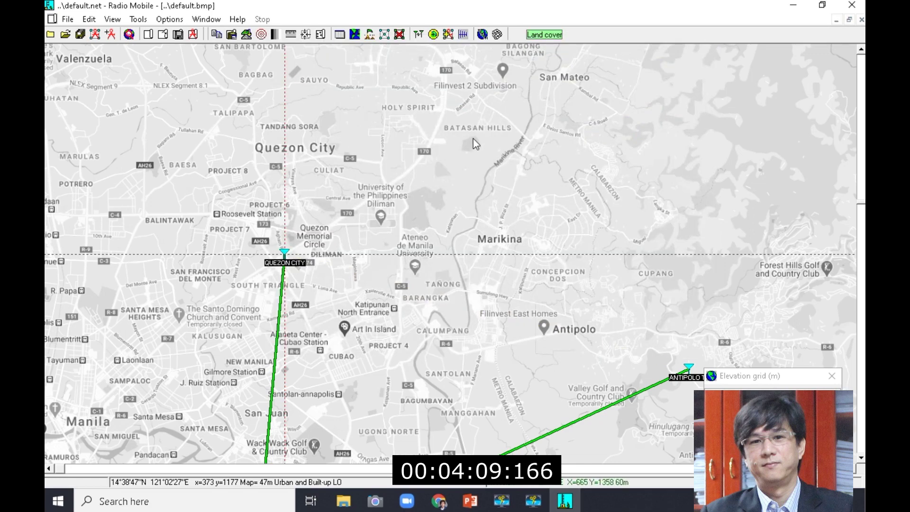
# Extract a new map centred on the cursor position at QUEZON CITY with a height of 100 km
pyautogui.click(129, 34)
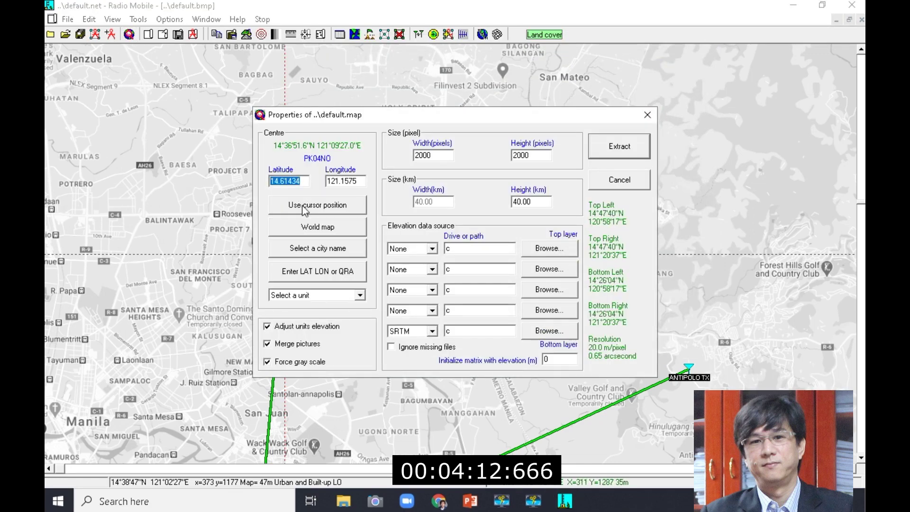
pyautogui.click(304, 211)
pyautogui.moveTo(520, 205); pyautogui.dragTo(501, 205)
pyautogui.write('10')
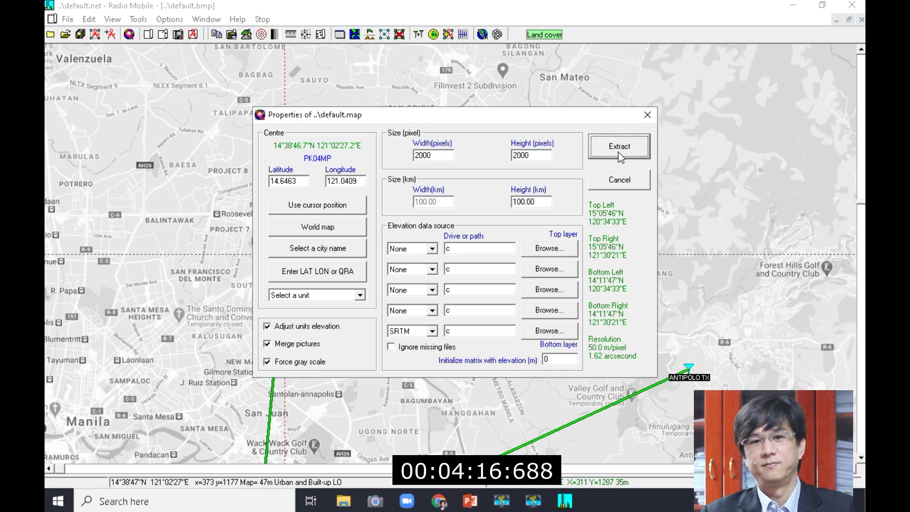
pyautogui.click(618, 151)
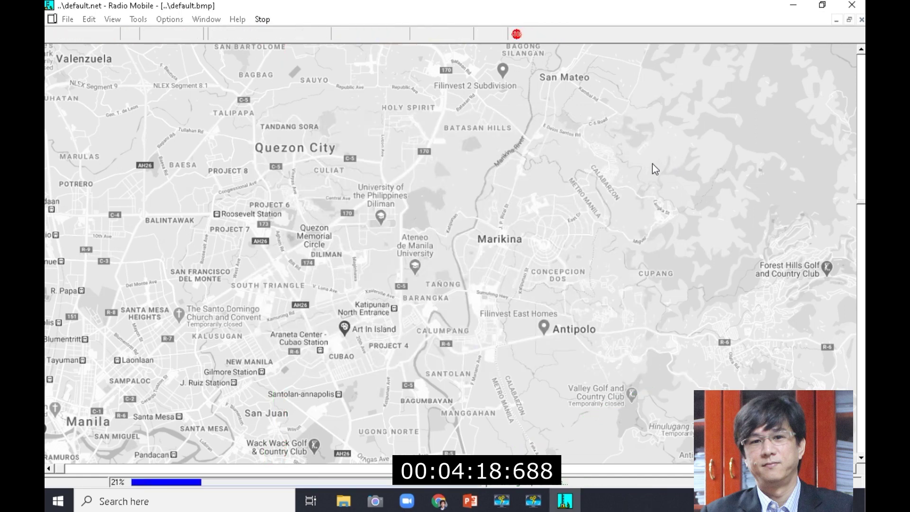
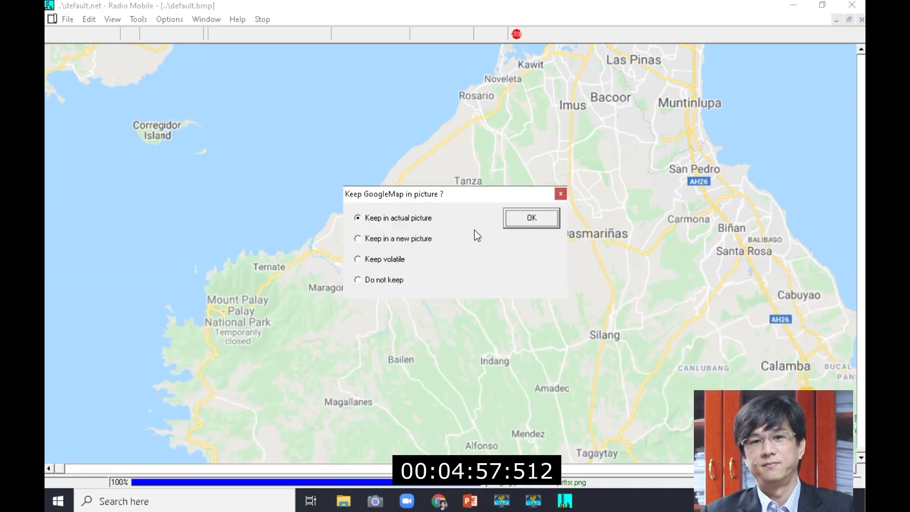
# Keep the Google map and its gray-scale version in the actual picture, and check the area covered by the map
pyautogui.click(514, 219)
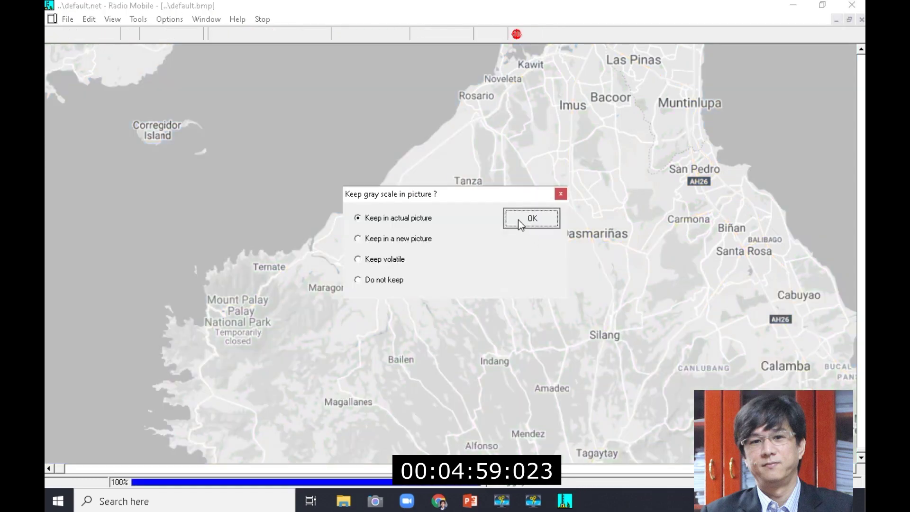
pyautogui.click(518, 219)
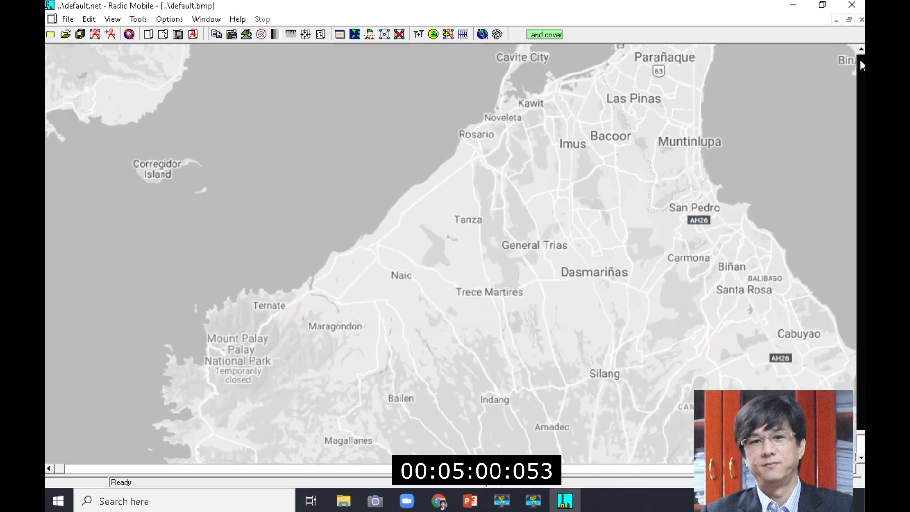
pyautogui.moveTo(860, 116); pyautogui.dragTo(853, 69)
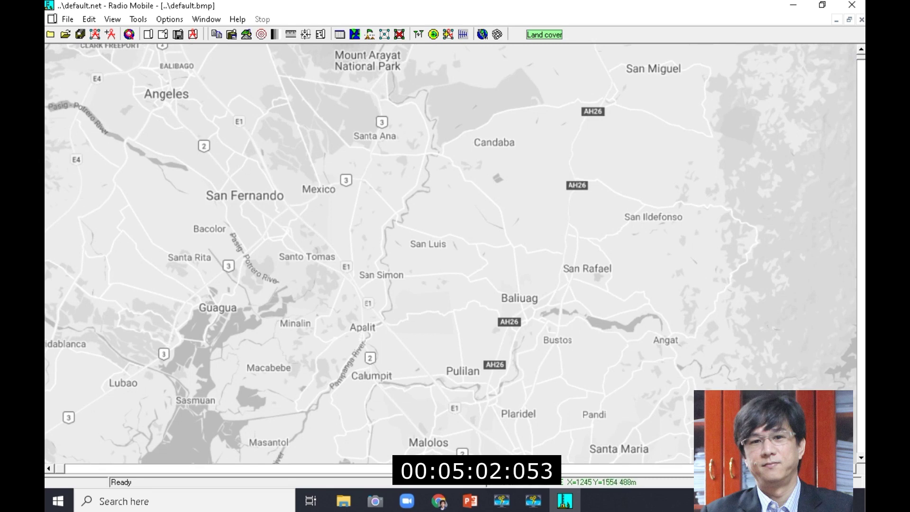
pyautogui.click(859, 431)
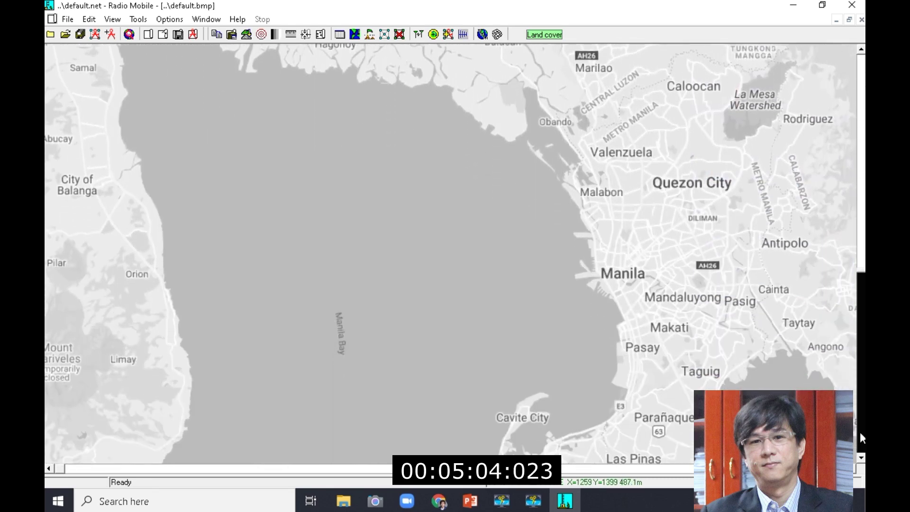
# Extract the map again with its height enlarged to 140 km
pyautogui.click(129, 34)
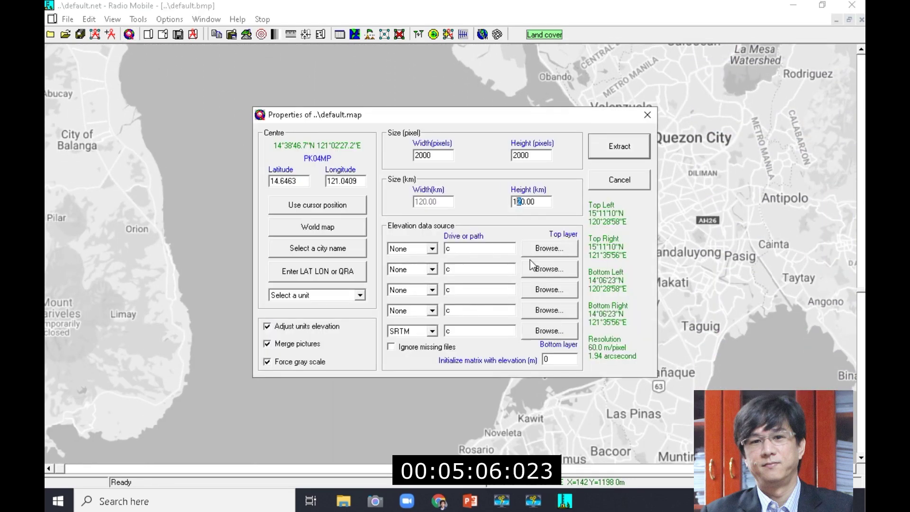
pyautogui.write('4')
pyautogui.press('Return')
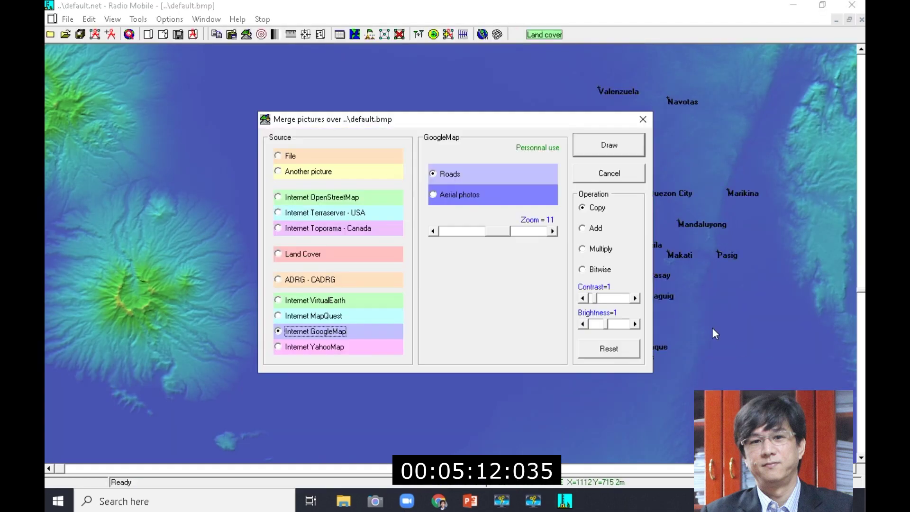
# Merge the GoogleMap roads picture over the elevation map at zoom 11, keeping it and its gray-scale version in the actual picture
pyautogui.click(611, 145)
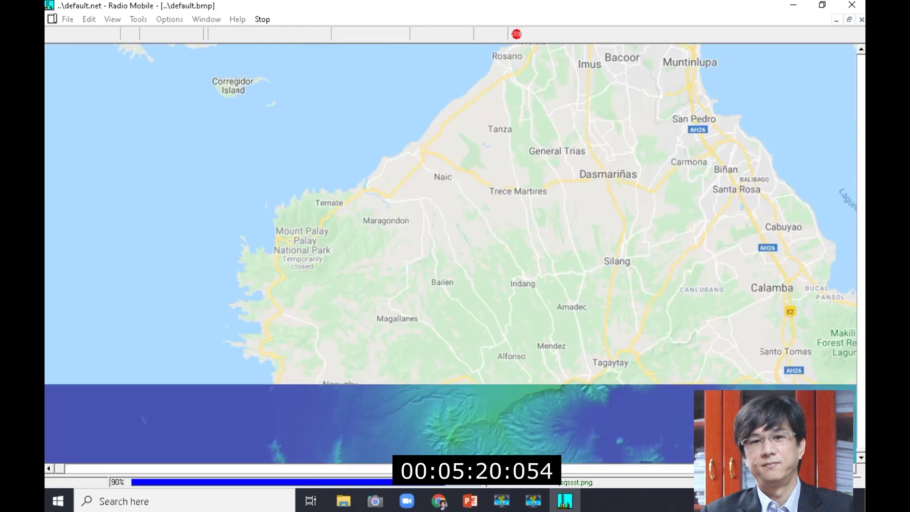
pyautogui.click(525, 219)
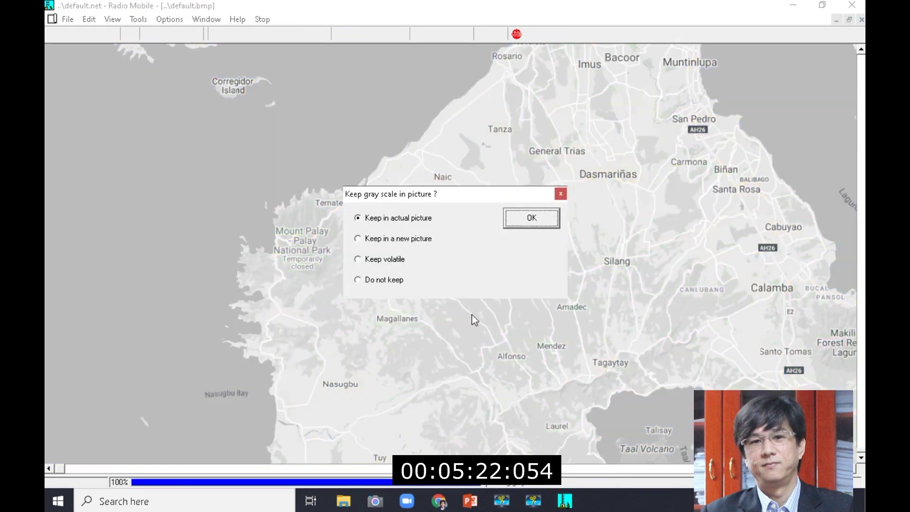
pyautogui.click(531, 219)
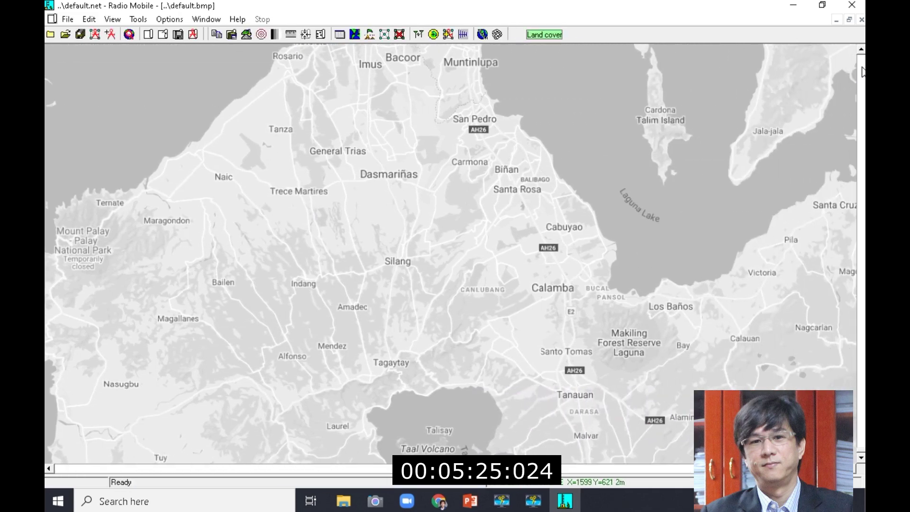
# Show the transmitter and subordinate units with their network links on the map around Metro Manila
pyautogui.click(862, 72)
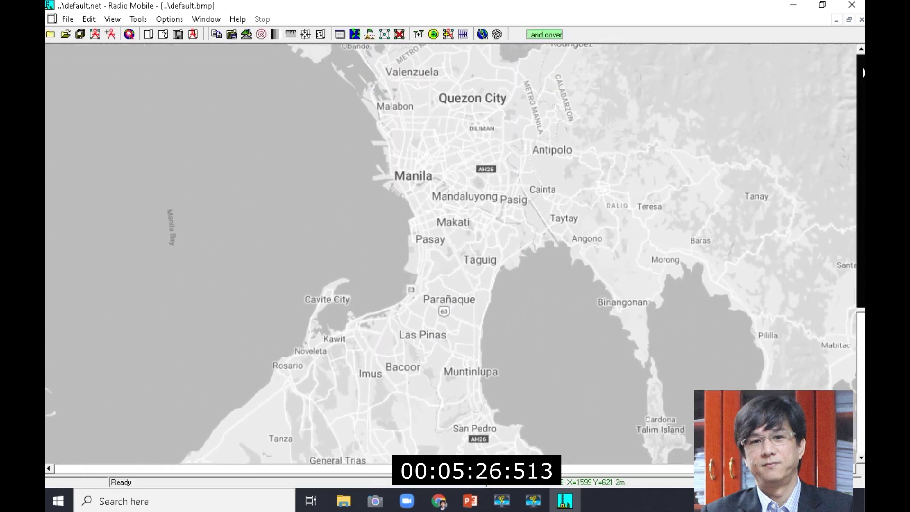
pyautogui.click(863, 72)
pyautogui.click(384, 35)
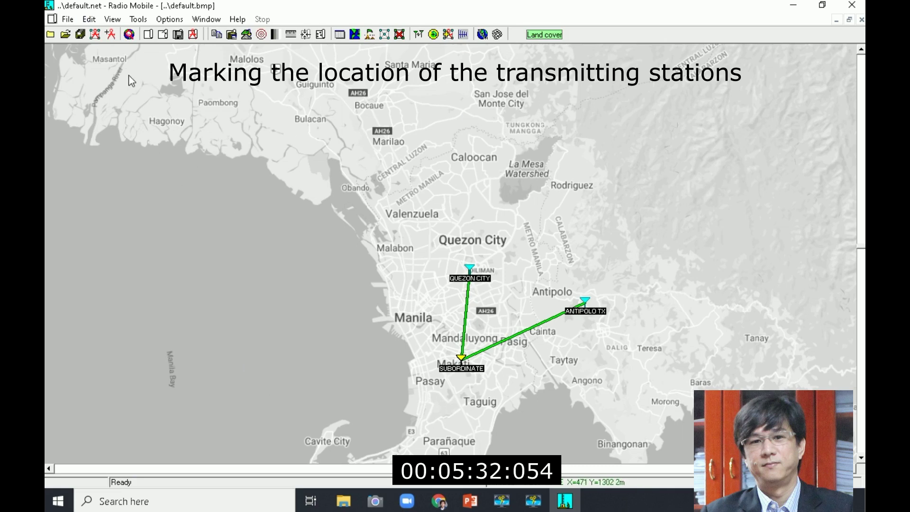
# Set up a combined cartesian radio coverage with ANTIPOLO TX as fixed unit and SUBORDINATE as mobile unit in the ANTIPOLO network
pyautogui.click(141, 23)
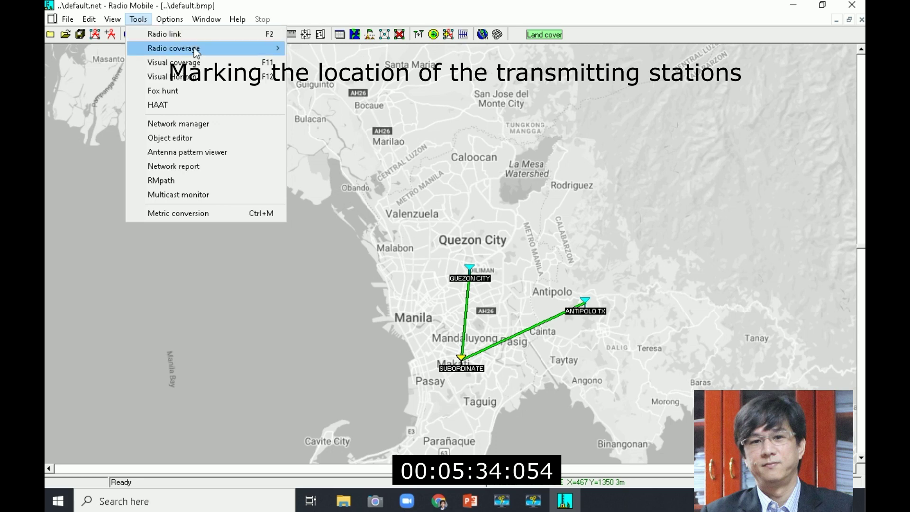
pyautogui.moveTo(288, 48)
pyautogui.click(332, 62)
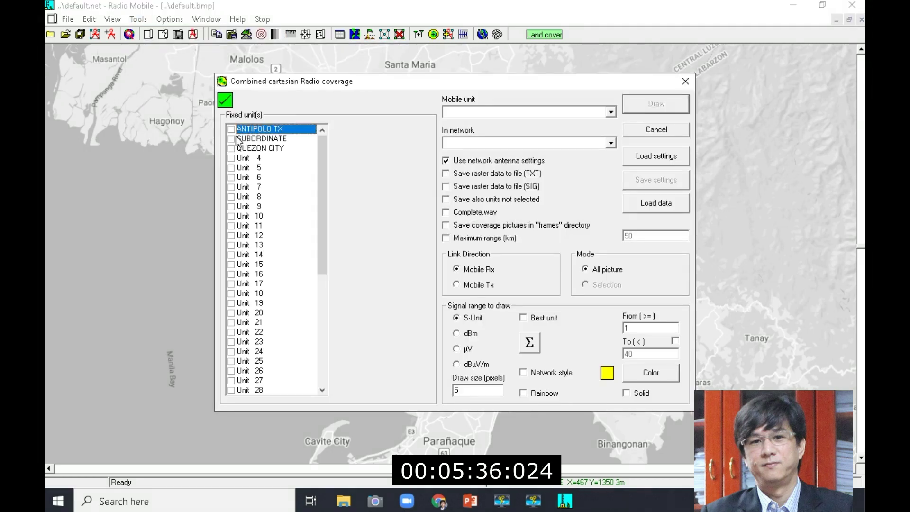
pyautogui.click(480, 112)
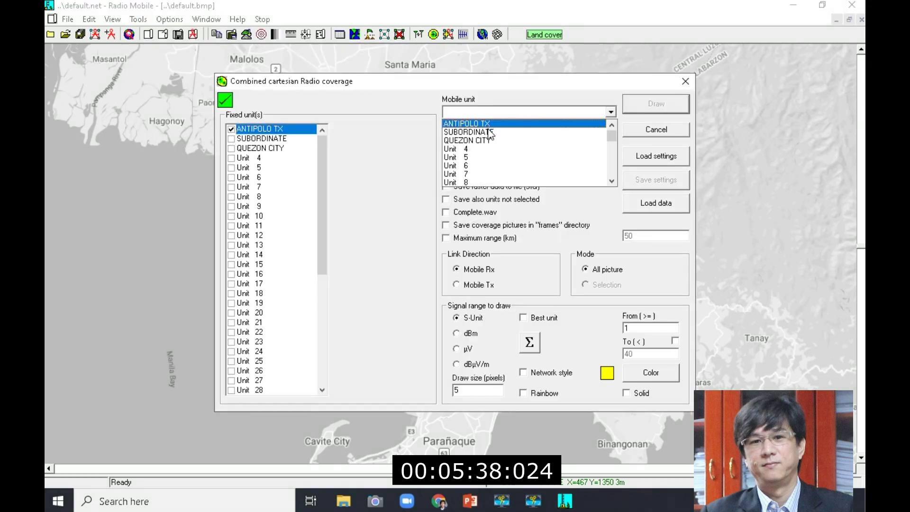
pyautogui.click(479, 137)
pyautogui.click(510, 142)
pyautogui.click(479, 152)
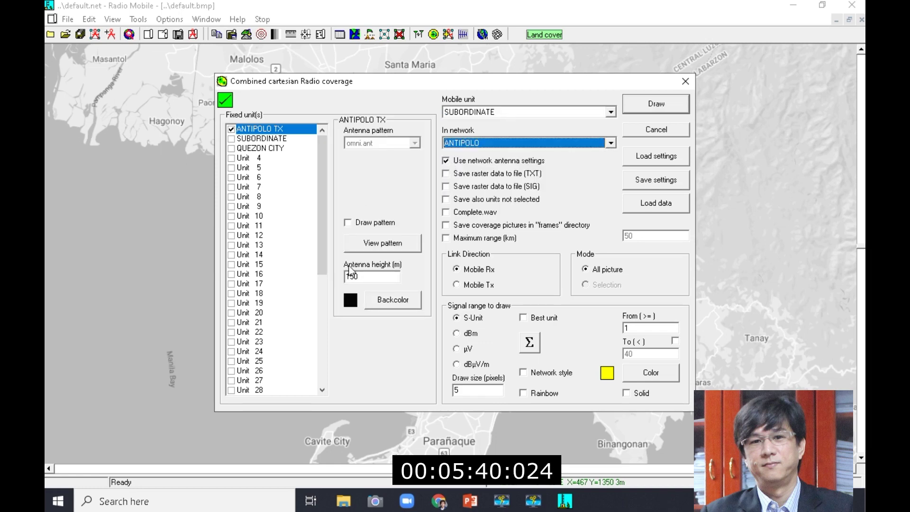
# Set the signal range to 51–120 dBµV/m with rainbow drawing, and make rainbow color 2 red
pyautogui.click(457, 365)
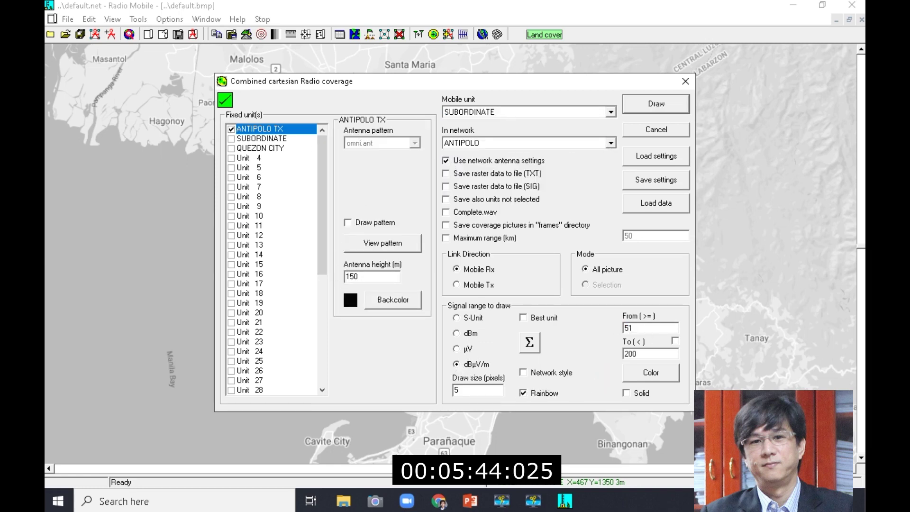
pyautogui.click(650, 374)
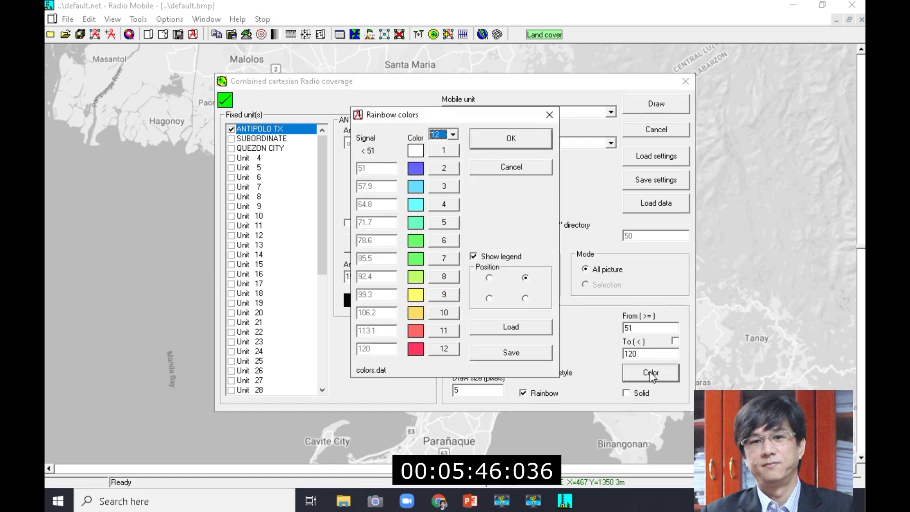
pyautogui.click(443, 167)
pyautogui.click(367, 173)
pyautogui.click(375, 319)
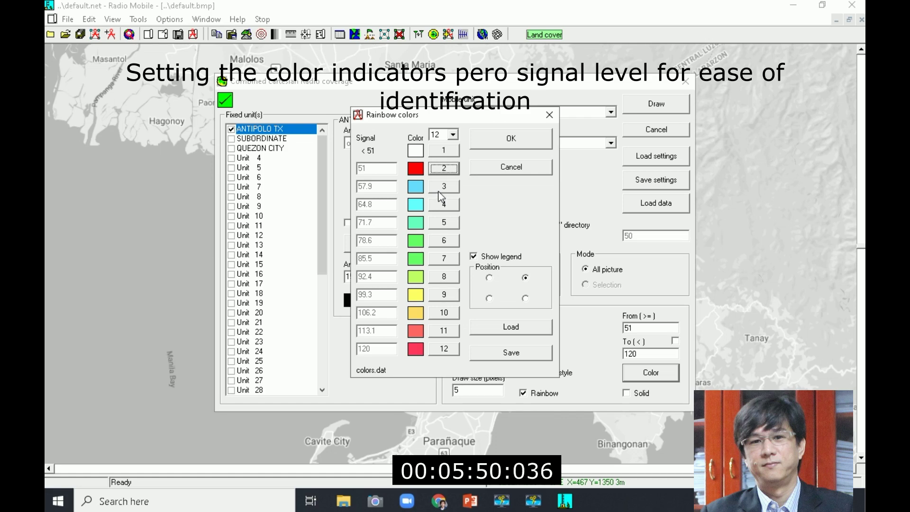
# Set rainbow colors 8 through 12 to green
pyautogui.click(443, 349)
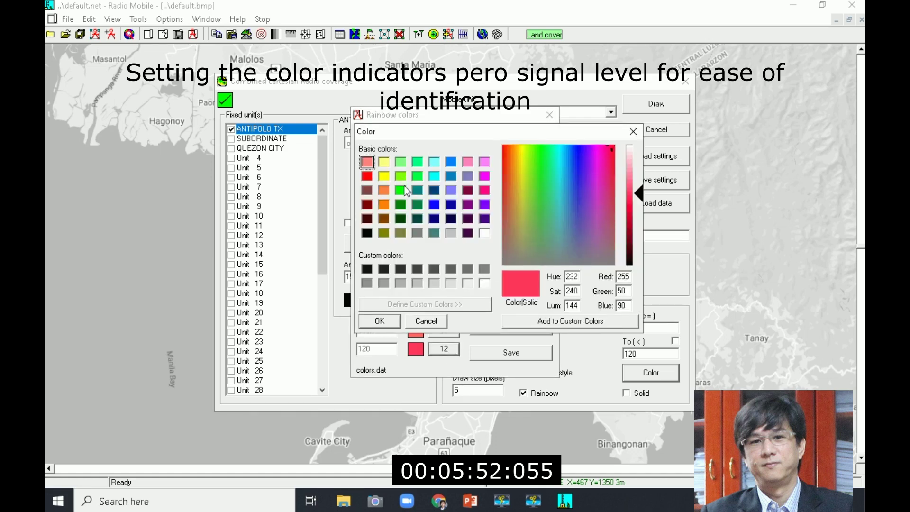
pyautogui.click(400, 190)
pyautogui.click(379, 321)
pyautogui.click(443, 330)
pyautogui.click(375, 325)
pyautogui.click(440, 317)
pyautogui.click(400, 190)
pyautogui.click(376, 320)
pyautogui.click(437, 299)
pyautogui.click(400, 190)
pyautogui.click(379, 320)
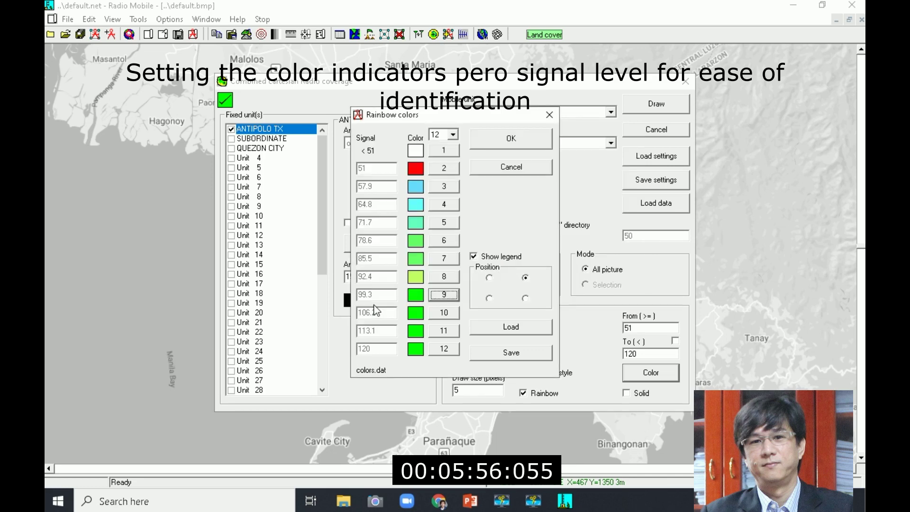
pyautogui.click(446, 279)
pyautogui.click(400, 190)
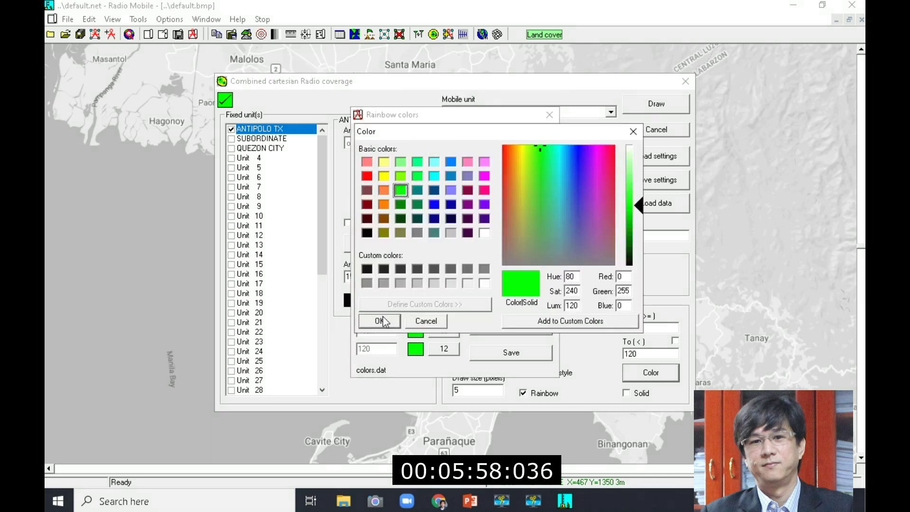
pyautogui.click(379, 319)
# Set rainbow colors 3 through 5 to green
pyautogui.click(440, 257)
pyautogui.click(400, 189)
pyautogui.click(379, 320)
pyautogui.click(443, 240)
pyautogui.click(400, 190)
pyautogui.click(379, 320)
pyautogui.click(443, 223)
pyautogui.click(400, 190)
pyautogui.click(379, 321)
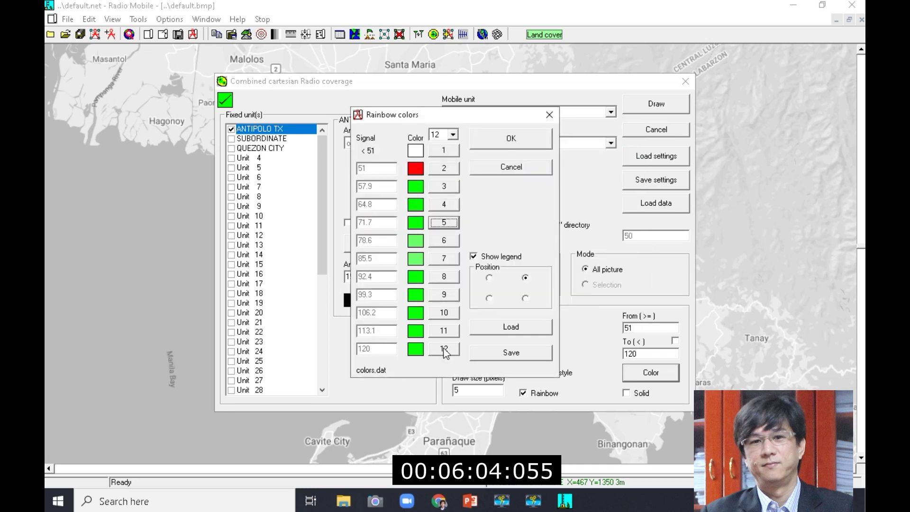
# Set rainbow colors 7 through 12 to blue
pyautogui.click(444, 349)
pyautogui.click(433, 204)
pyautogui.click(378, 320)
pyautogui.click(454, 335)
pyautogui.click(434, 204)
pyautogui.click(379, 320)
pyautogui.click(431, 316)
pyautogui.click(434, 204)
pyautogui.click(379, 320)
pyautogui.click(443, 295)
pyautogui.click(434, 205)
pyautogui.click(379, 320)
pyautogui.click(444, 276)
pyautogui.click(433, 204)
pyautogui.click(379, 320)
pyautogui.click(444, 258)
pyautogui.click(433, 204)
pyautogui.click(379, 320)
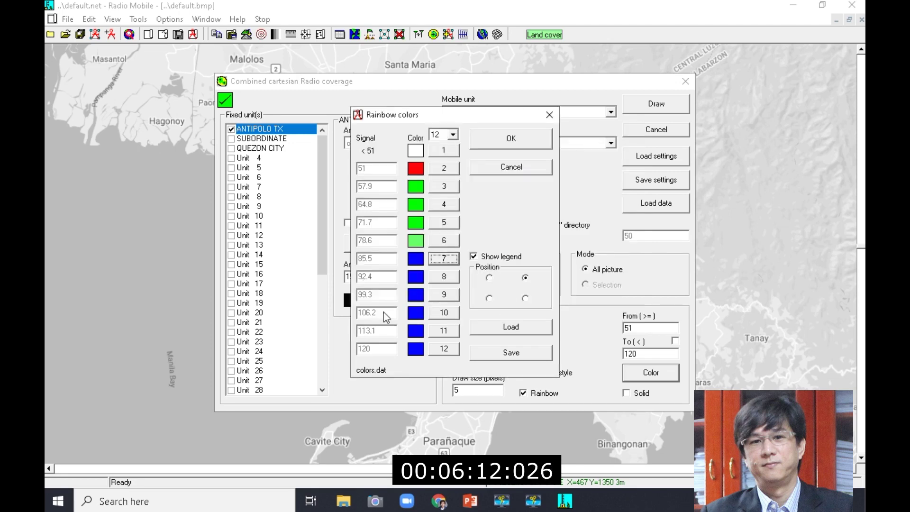
# Save the rainbow color scheme as a DAT file named colors in the QC vs ANTIPOLO folder, and accept the colors
pyautogui.click(527, 354)
pyautogui.click(509, 352)
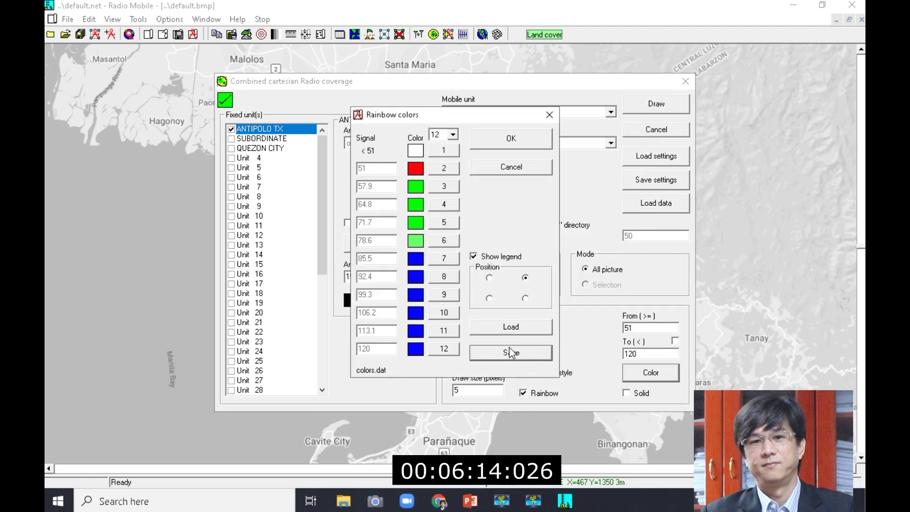
pyautogui.doubleClick(488, 286)
pyautogui.doubleClick(491, 334)
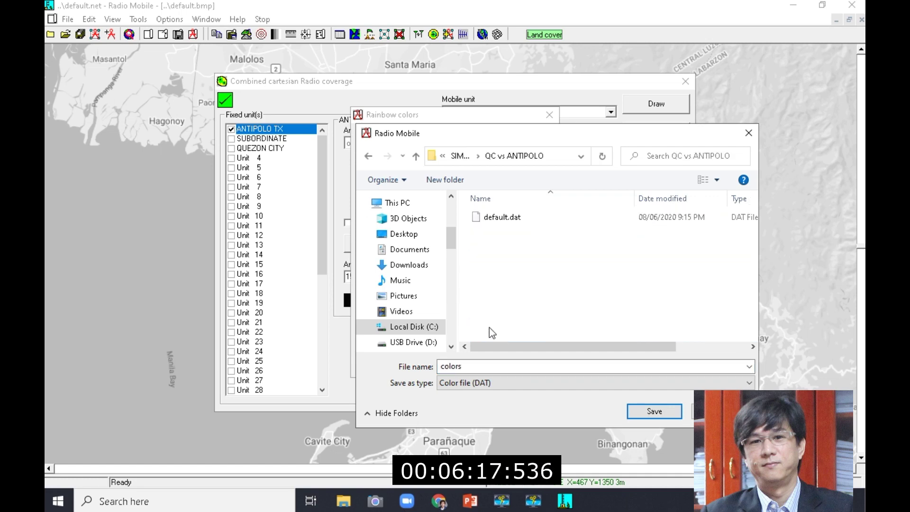
pyautogui.click(656, 411)
pyautogui.click(521, 147)
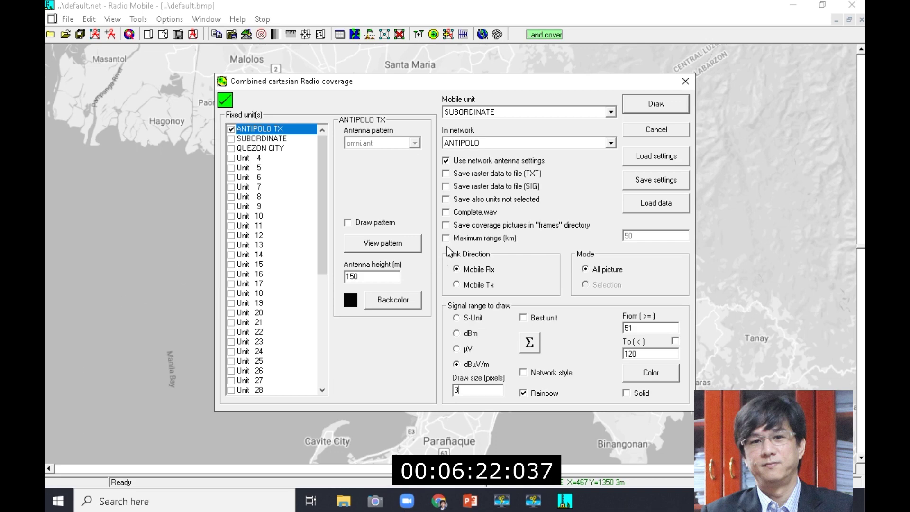
# Draw the combined cartesian radio coverage of the ANTIPOLO TX unit across the enlarged map
pyautogui.click(648, 107)
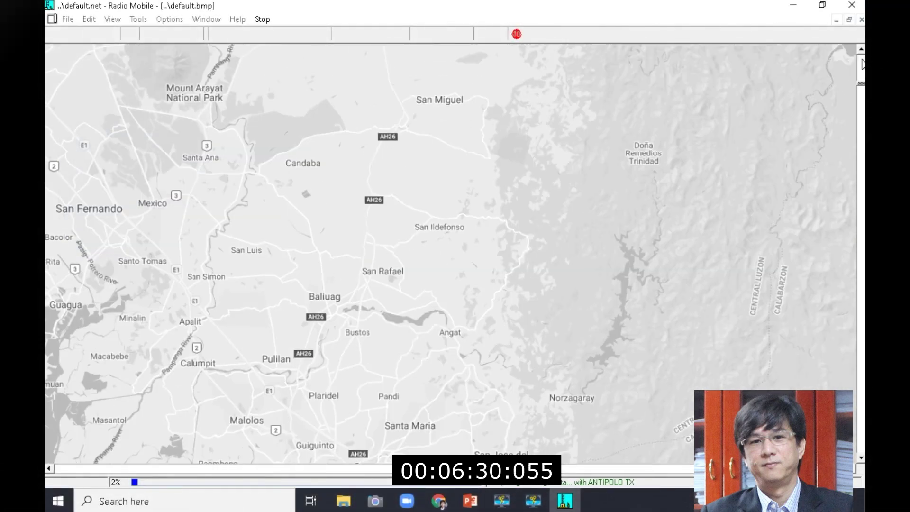
pyautogui.click(861, 64)
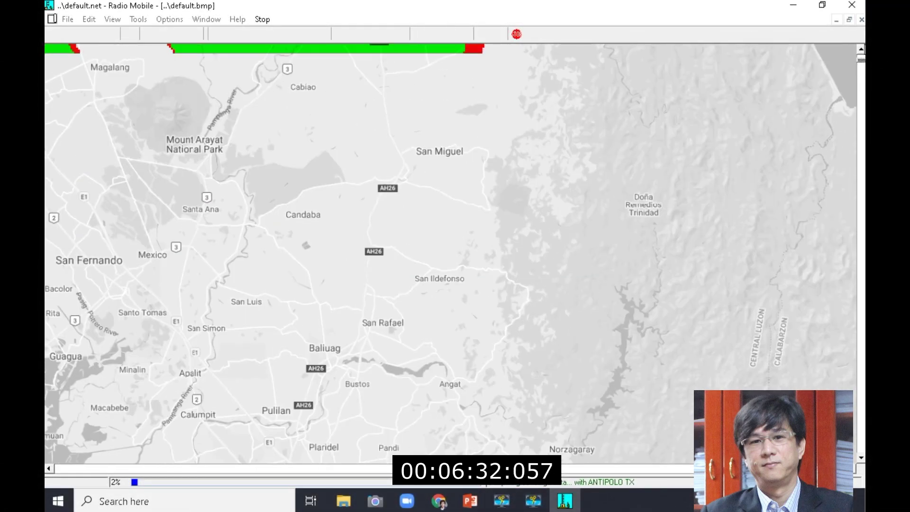
pyautogui.click(860, 50)
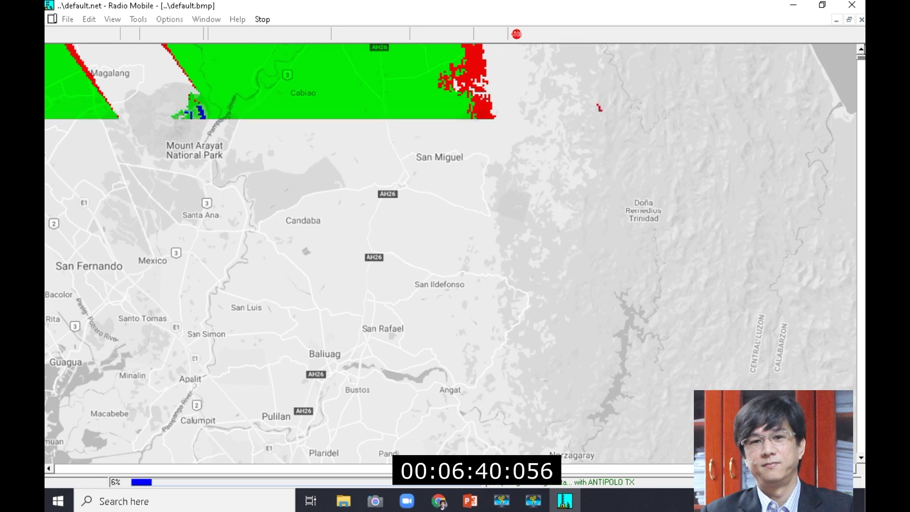
pyautogui.click(48, 468)
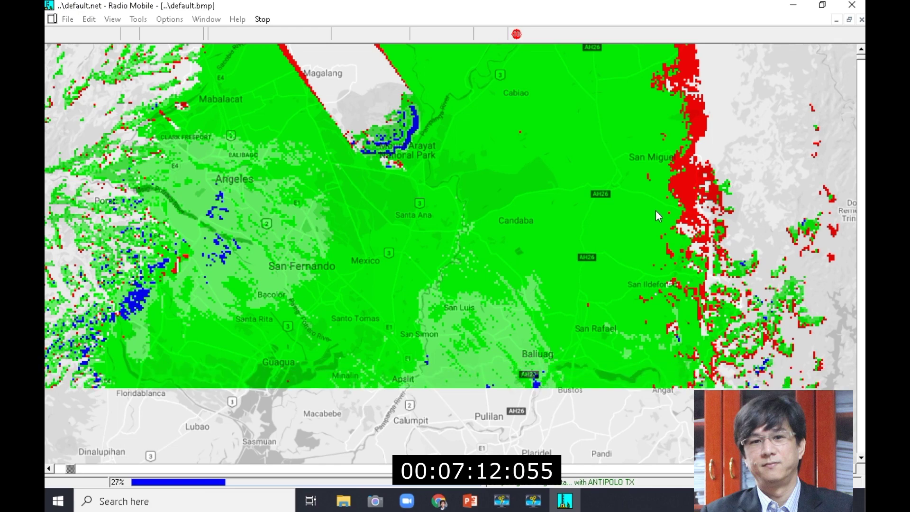
pyautogui.click(861, 450)
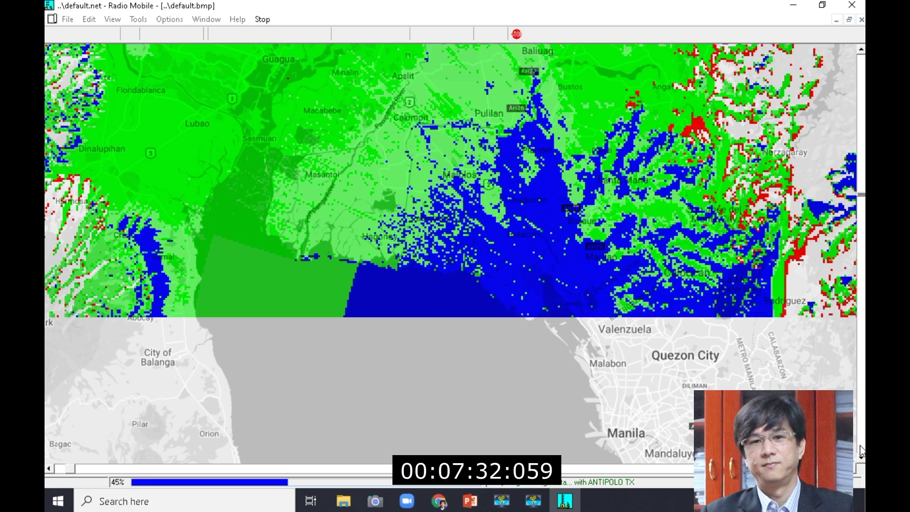
pyautogui.scroll(-5, 860, 450)
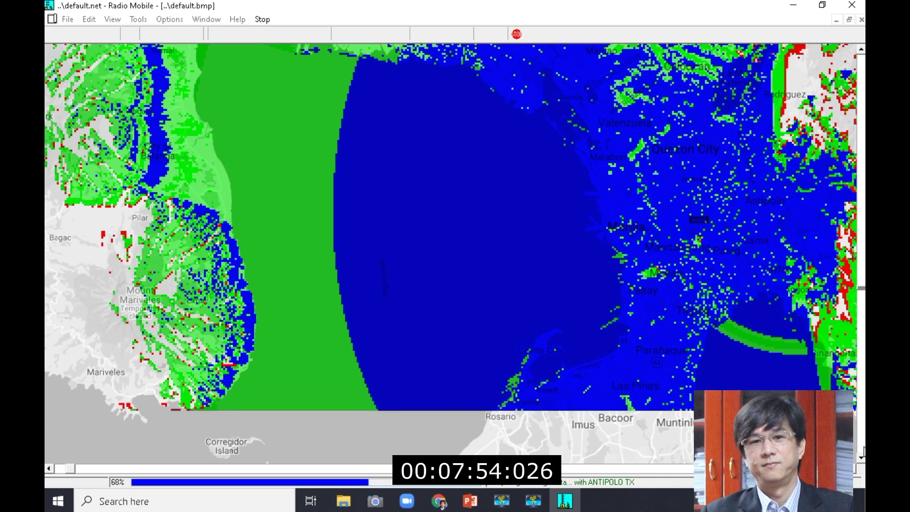
pyautogui.click(862, 451)
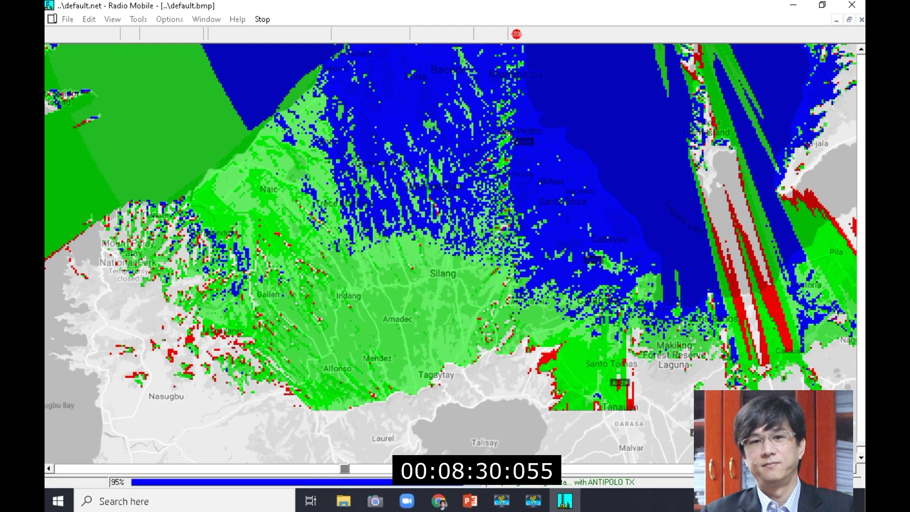
pyautogui.click(861, 457)
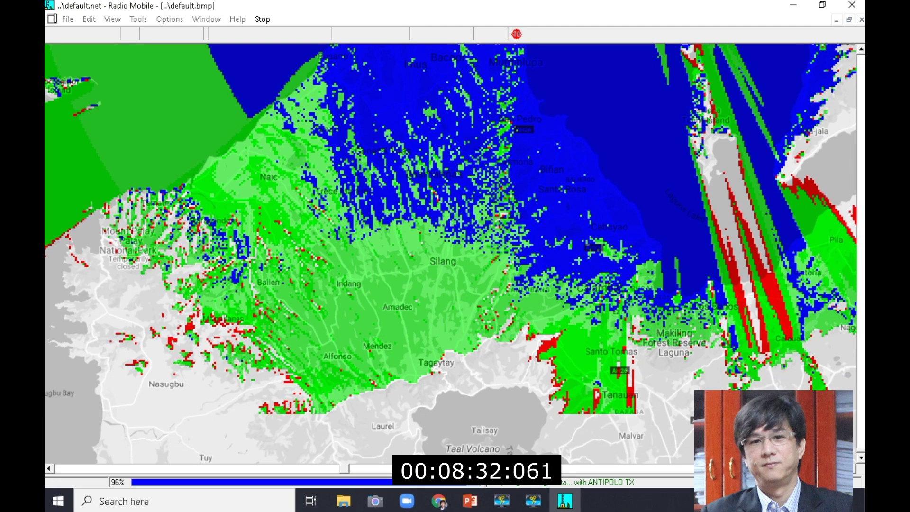
pyautogui.click(644, 468)
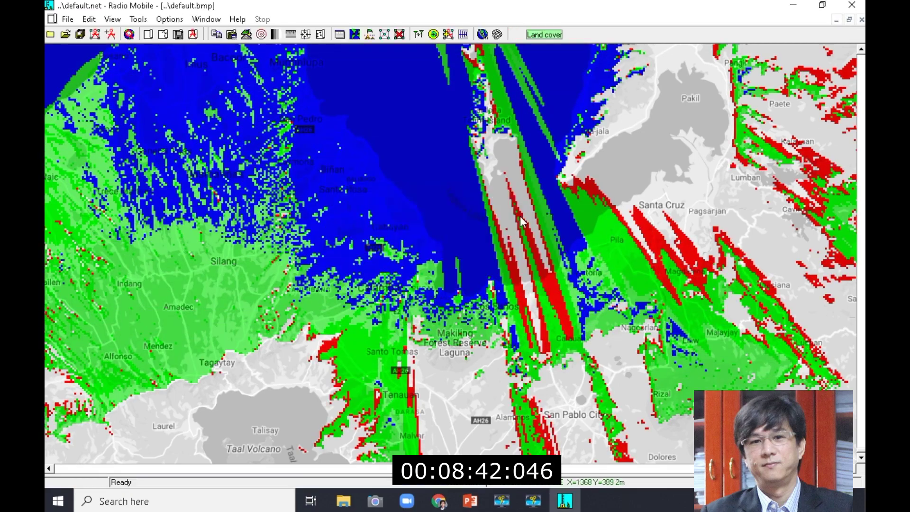
# Draw range rings at 10 km steps around the Antipolo transmitter on the coverage map
pyautogui.click(862, 68)
pyautogui.click(862, 68)
pyautogui.click(261, 34)
pyautogui.click(566, 146)
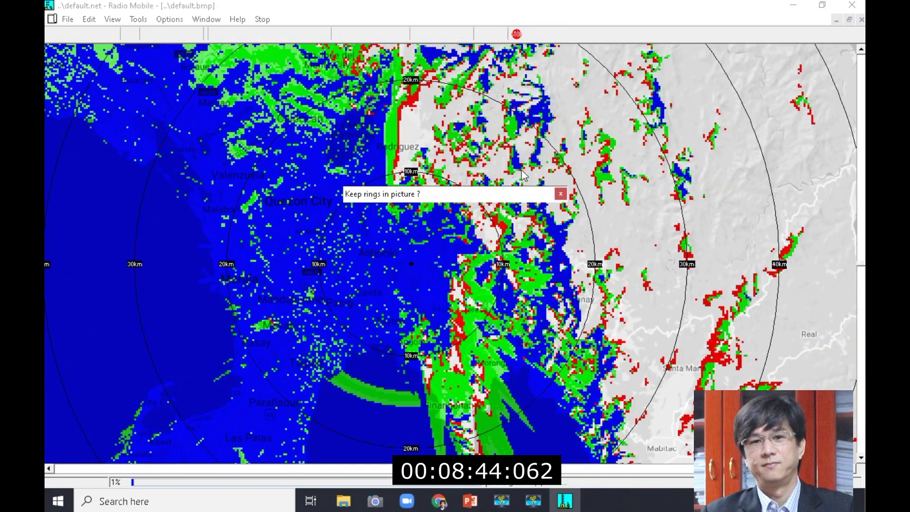
pyautogui.click(532, 217)
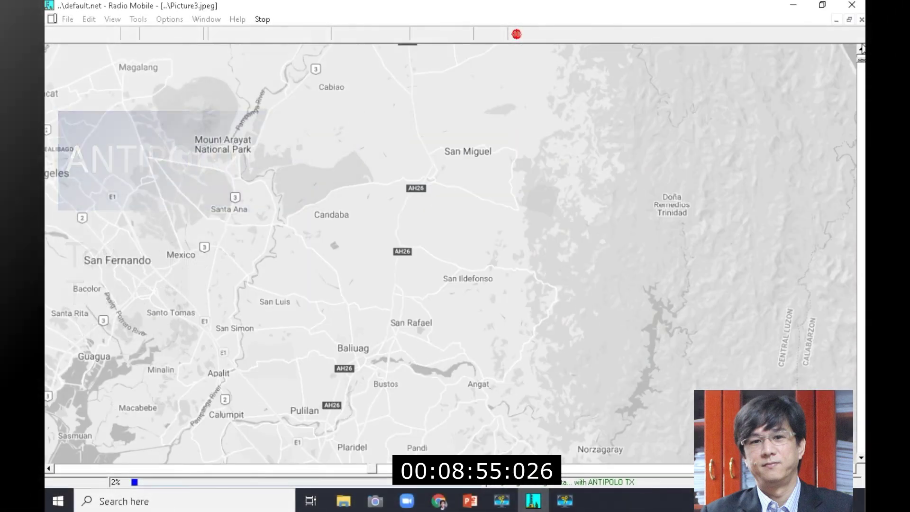
# Let the second ANTIPOLO TX coverage plot finish and add 10 km range rings centred on the transmitter
pyautogui.click(860, 49)
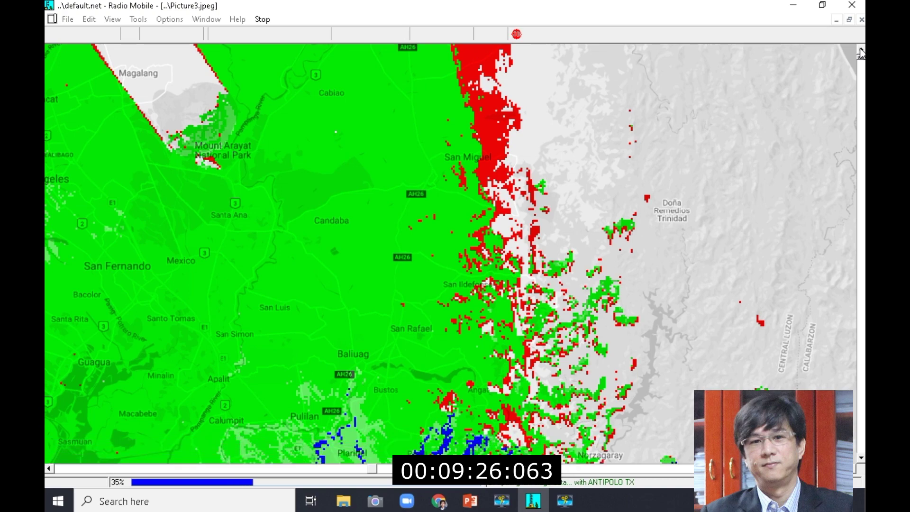
pyautogui.scroll(-10, 861, 53)
pyautogui.hscroll(-5, 46, 418)
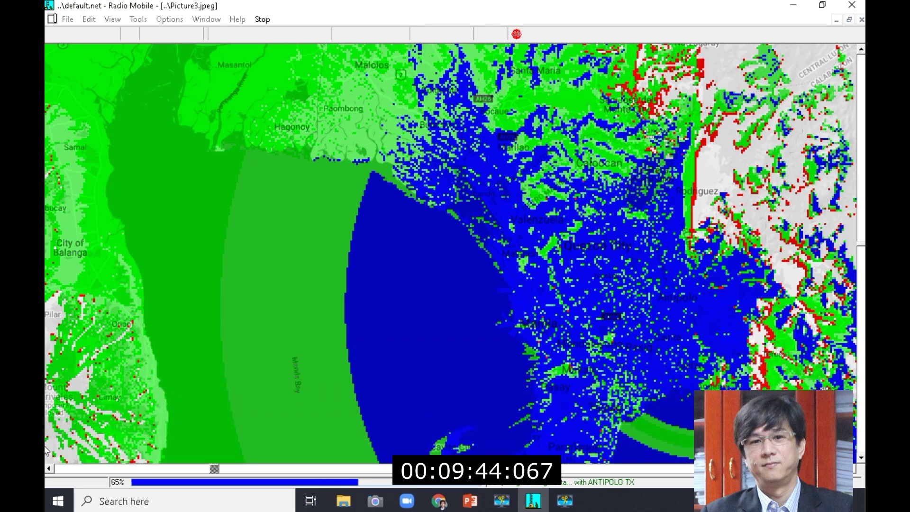
pyautogui.click(862, 436)
pyautogui.click(862, 436)
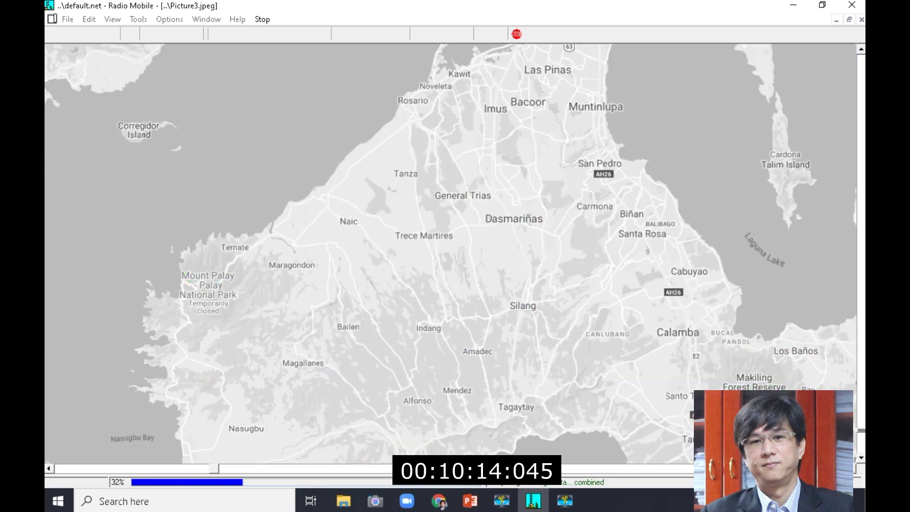
pyautogui.click(379, 238)
pyautogui.press('Return')
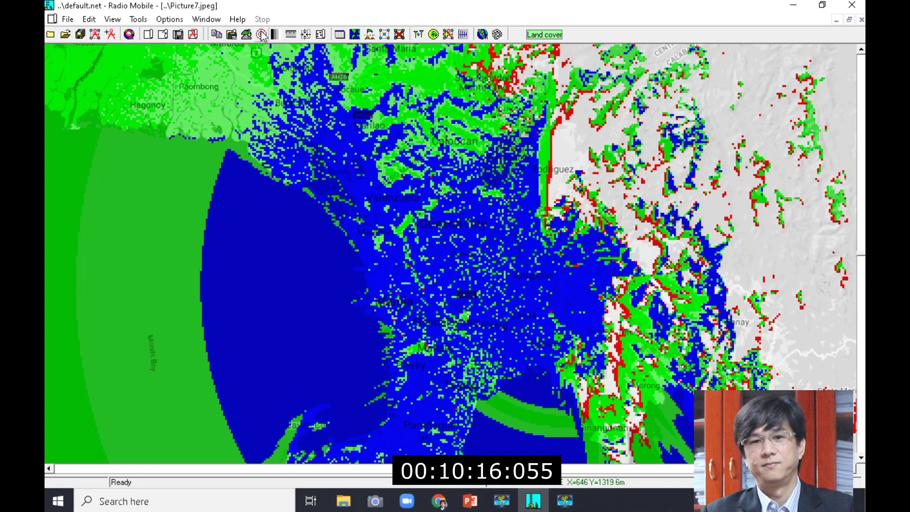
pyautogui.press('Return')
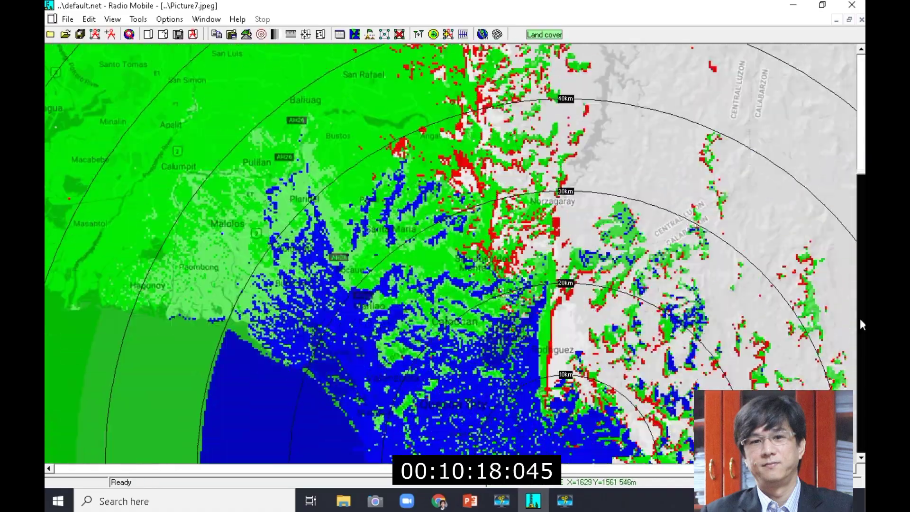
pyautogui.moveTo(859, 318); pyautogui.dragTo(263, 473)
pyautogui.scroll(-5, 455, 255)
# Draw the combined cartesian radio coverage of the QUEZON CITY unit on the Picture3 map
pyautogui.click(68, 19)
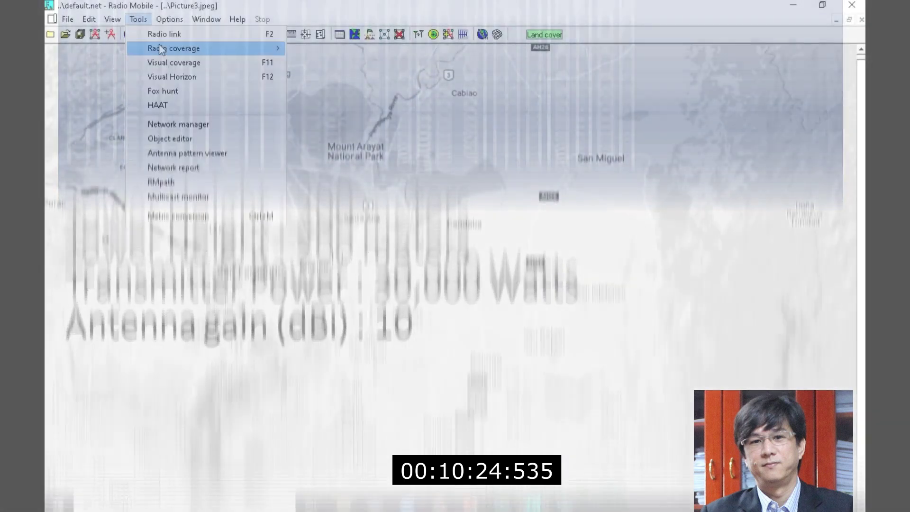
pyautogui.click(312, 57)
pyautogui.click(645, 103)
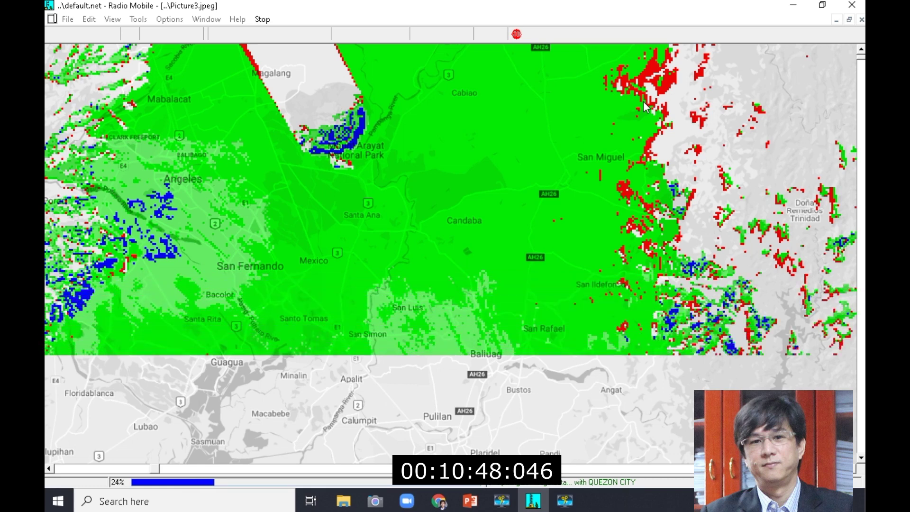
pyautogui.click(862, 440)
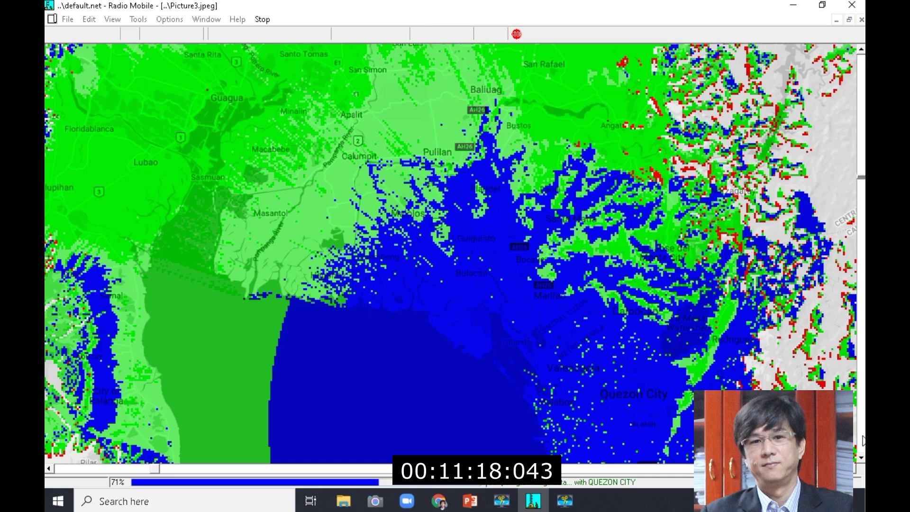
pyautogui.click(861, 440)
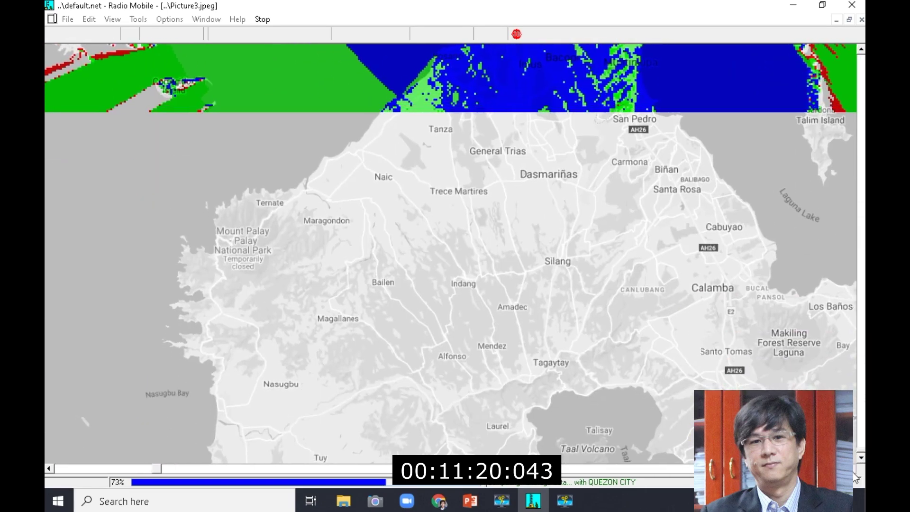
pyautogui.click(855, 478)
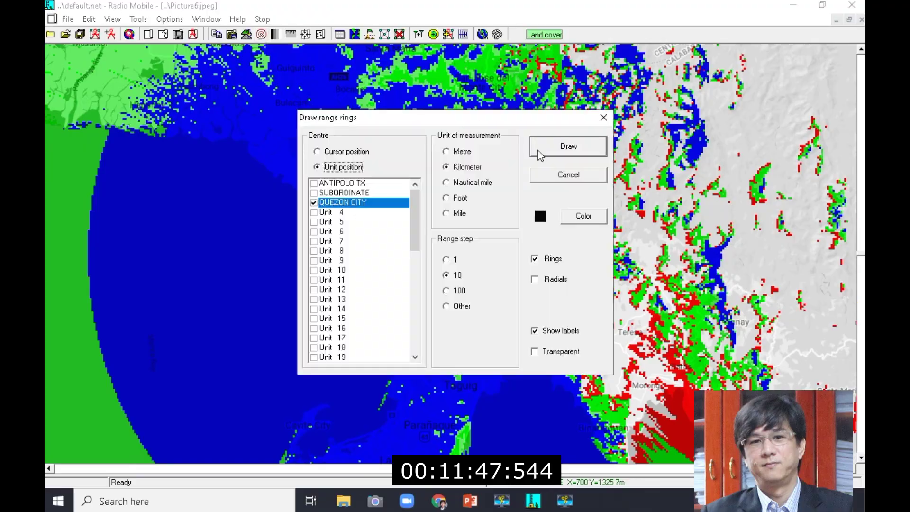
# Draw labelled range rings at 10 km steps centred on the QUEZON CITY unit position
pyautogui.click(567, 147)
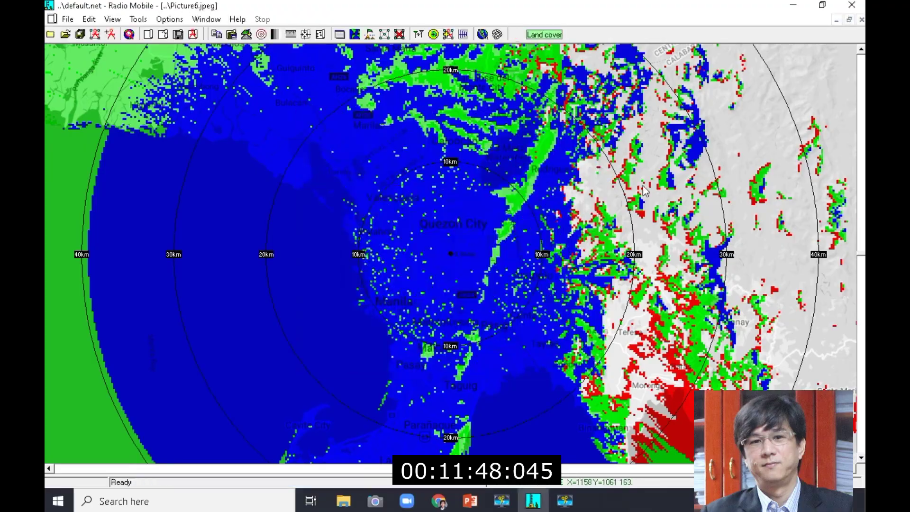
pyautogui.moveTo(861, 204); pyautogui.dragTo(861, 101)
pyautogui.click(864, 438)
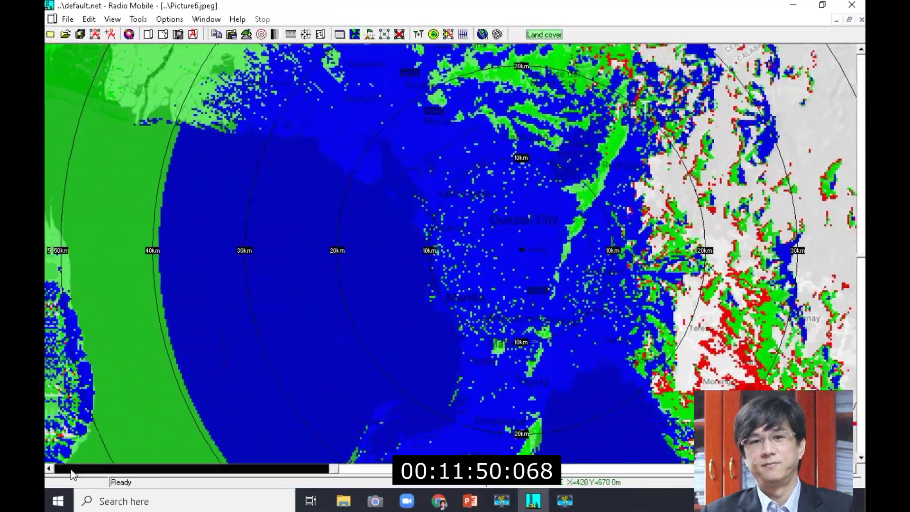